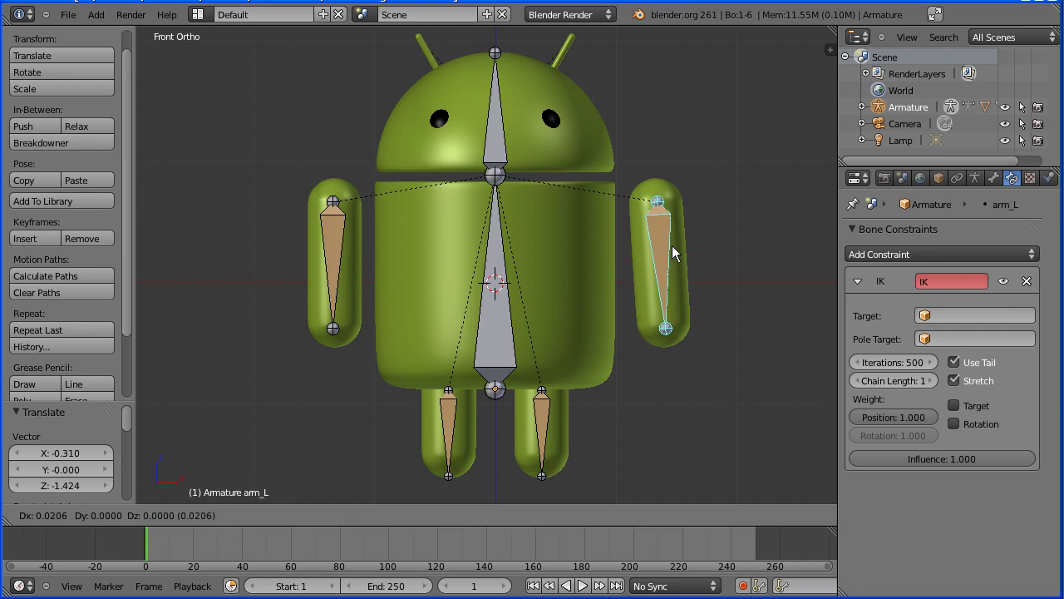
# Start a new default scene and open the recently used file android.blend.
pyautogui.click(690, 73)
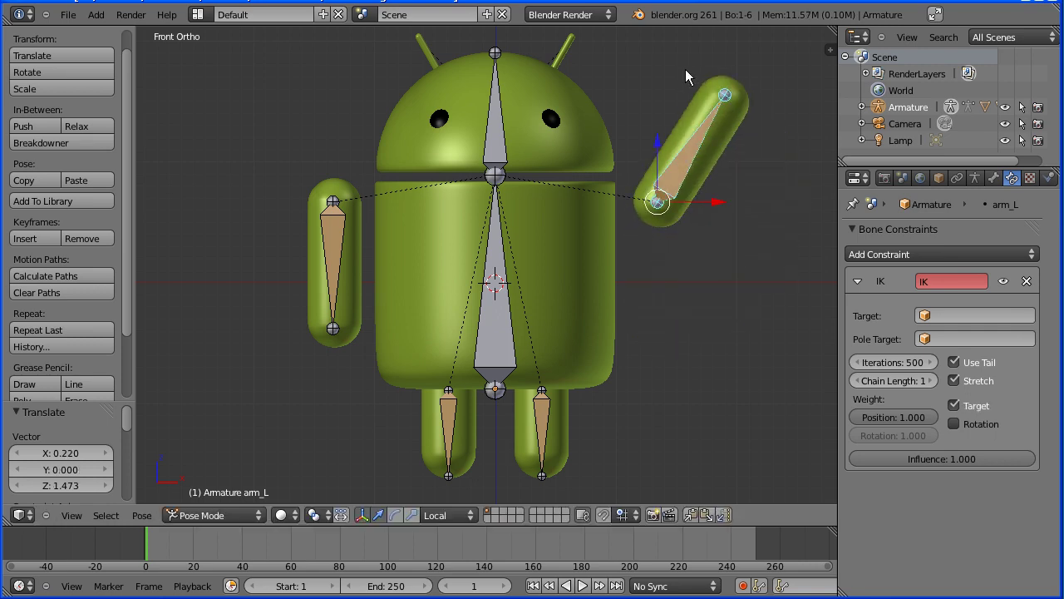
pyautogui.click(68, 14)
pyautogui.click(79, 32)
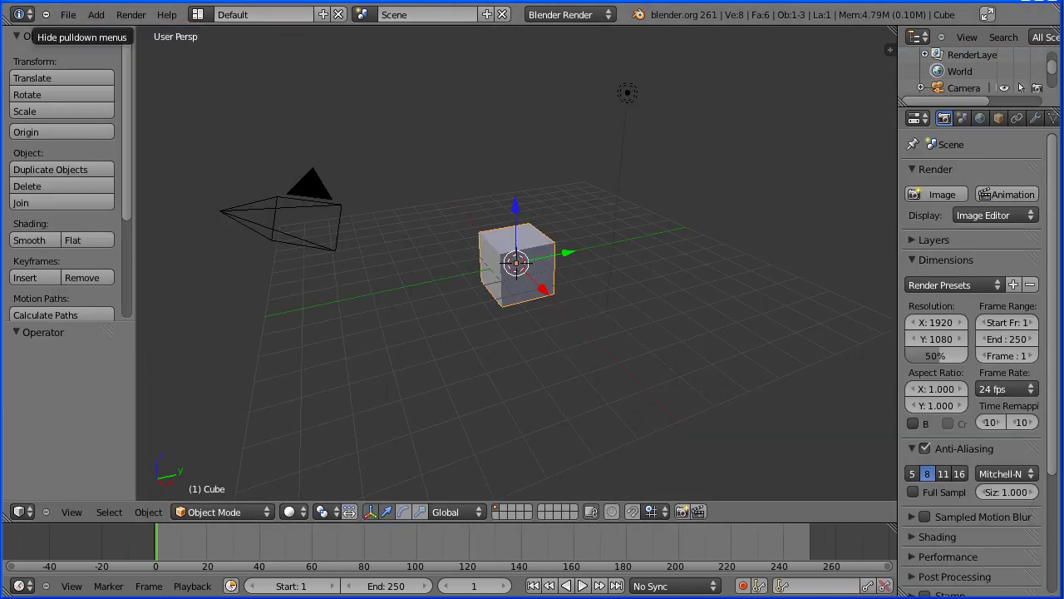
pyautogui.click(71, 14)
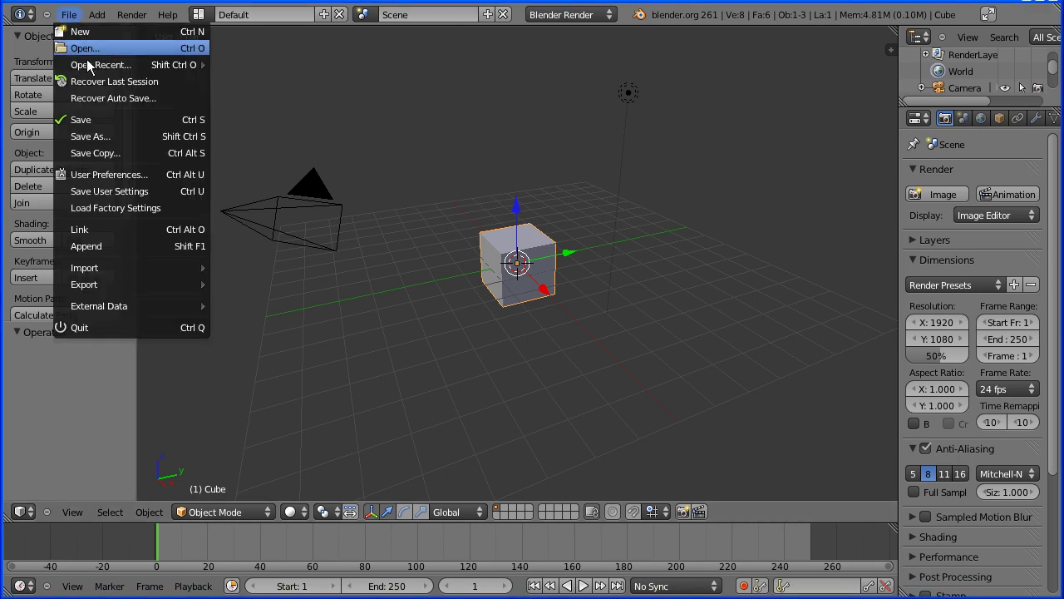
pyautogui.moveTo(114, 73)
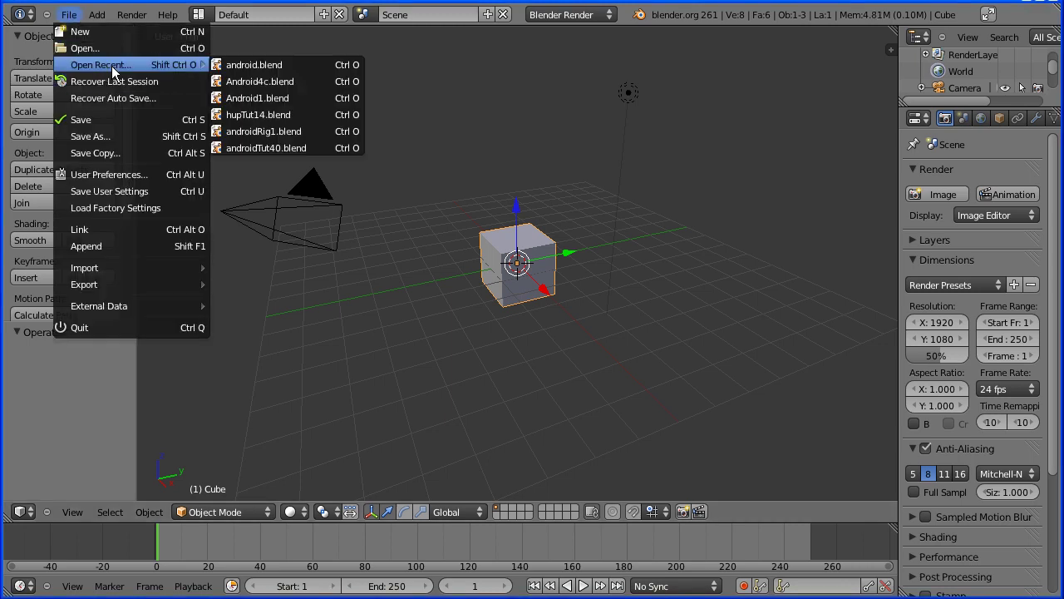
pyautogui.click(255, 65)
# Add a single-bone armature at the centre of the android's body and turn on its X-Ray display.
pyautogui.click(99, 16)
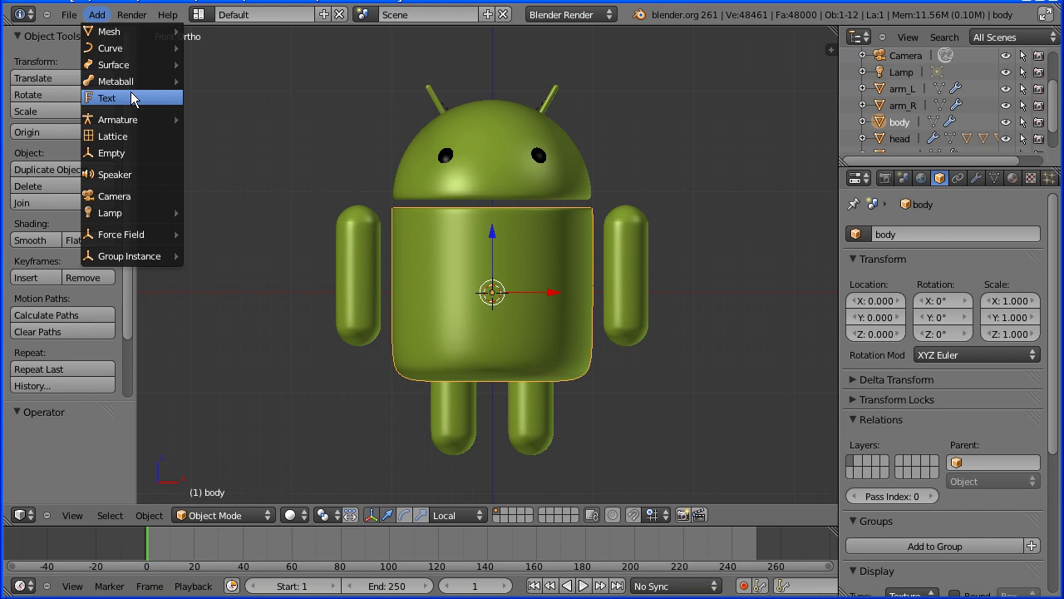
pyautogui.moveTo(156, 123)
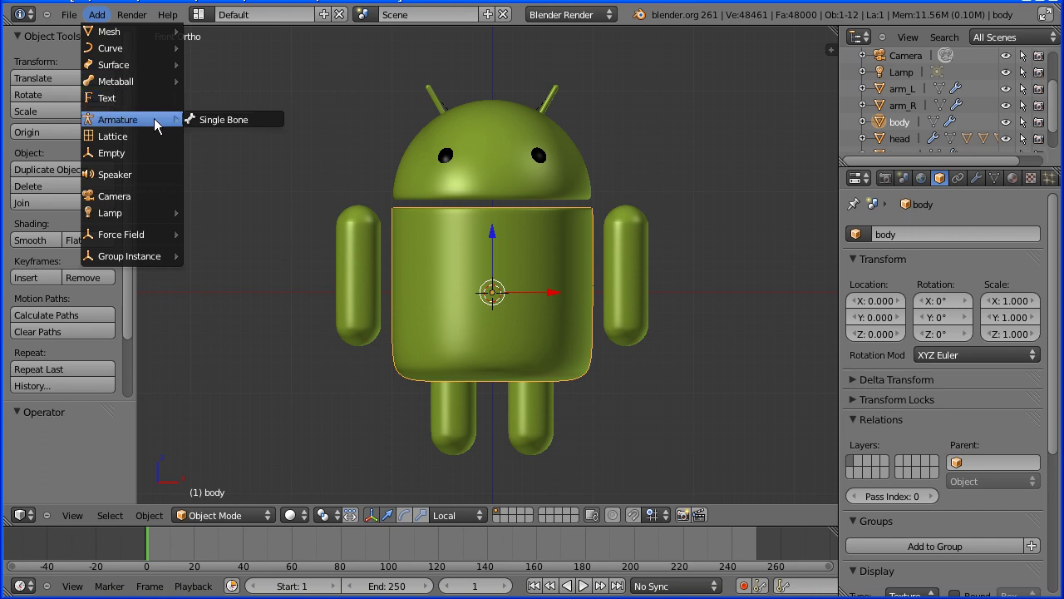
pyautogui.click(268, 128)
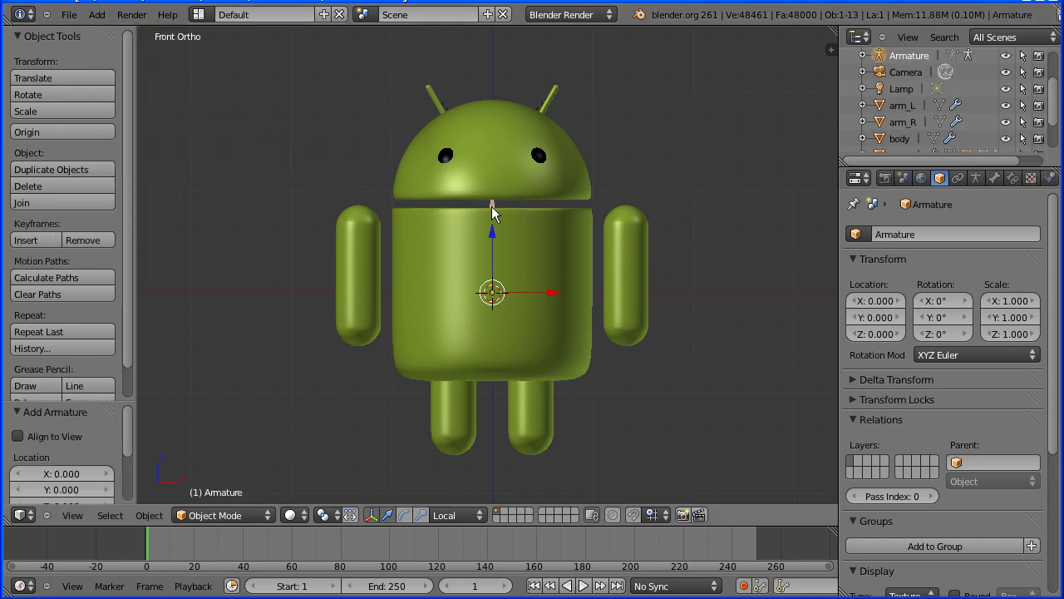
pyautogui.click(976, 180)
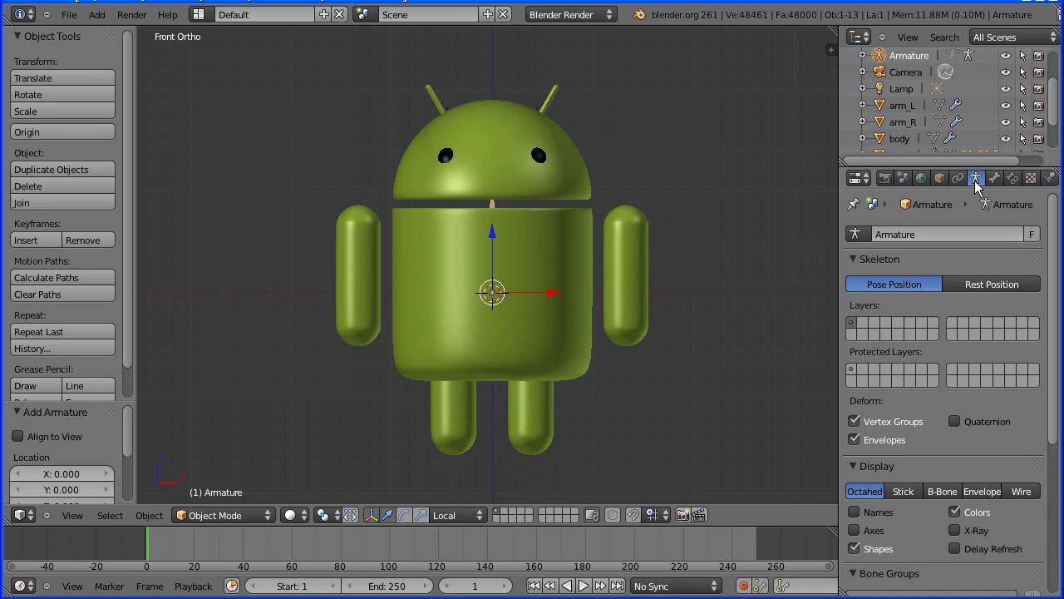
pyautogui.click(955, 531)
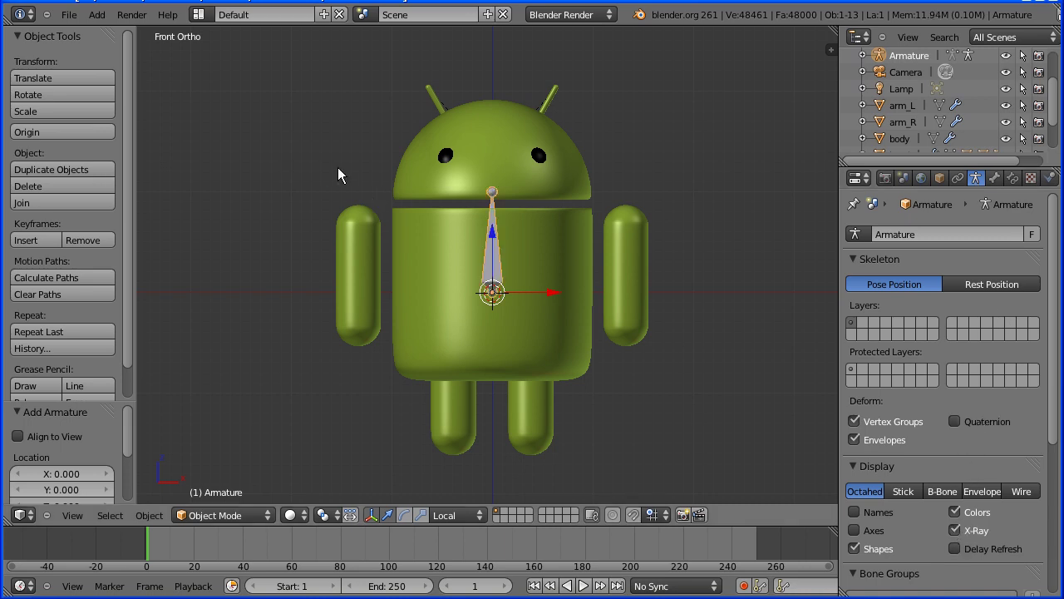
pyautogui.rightClick(700, 321)
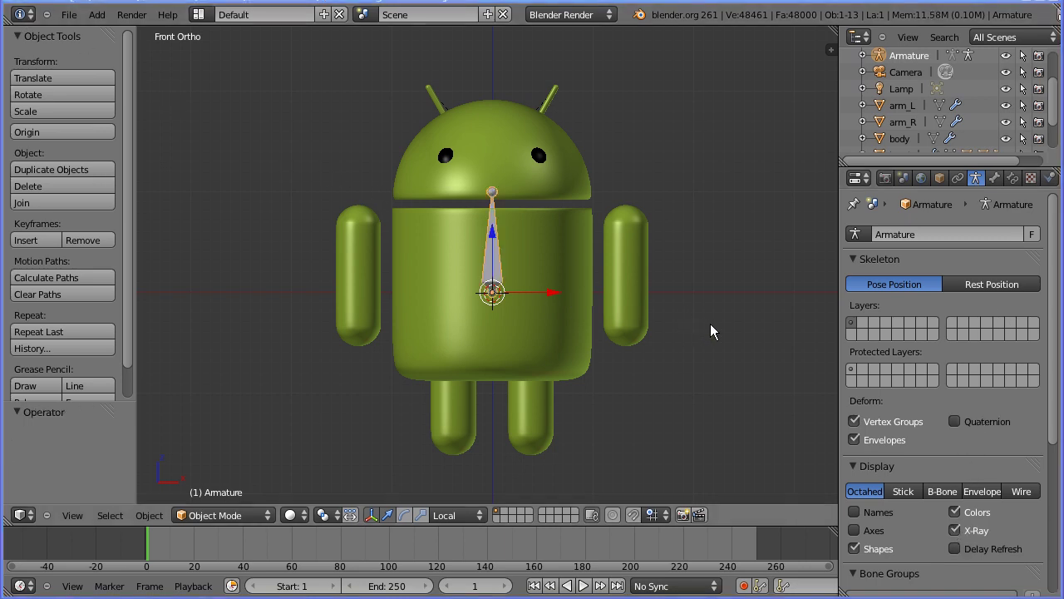
# Move the armature down about 0.874 units along its local Z axis to the base of the body.
pyautogui.scroll(3, 710, 332)
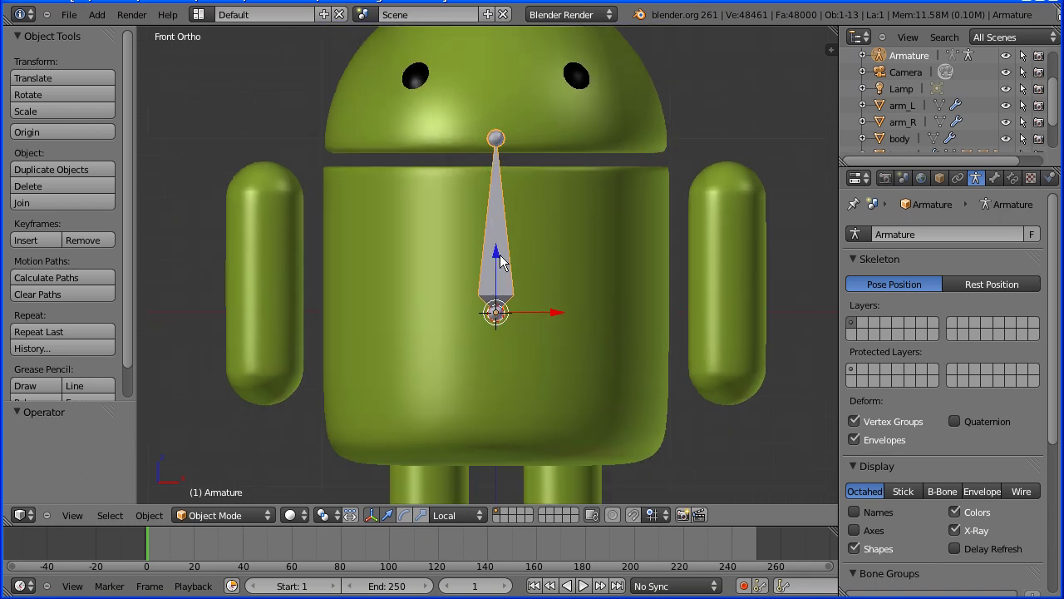
pyautogui.press('g')
pyautogui.press('z')
pyautogui.press('z')
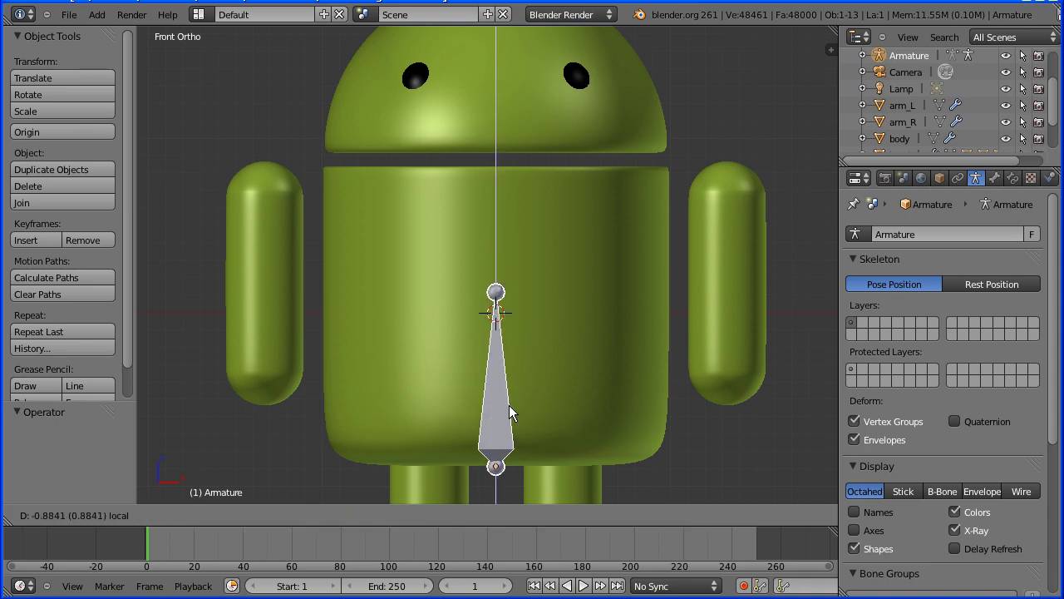
pyautogui.click(509, 411)
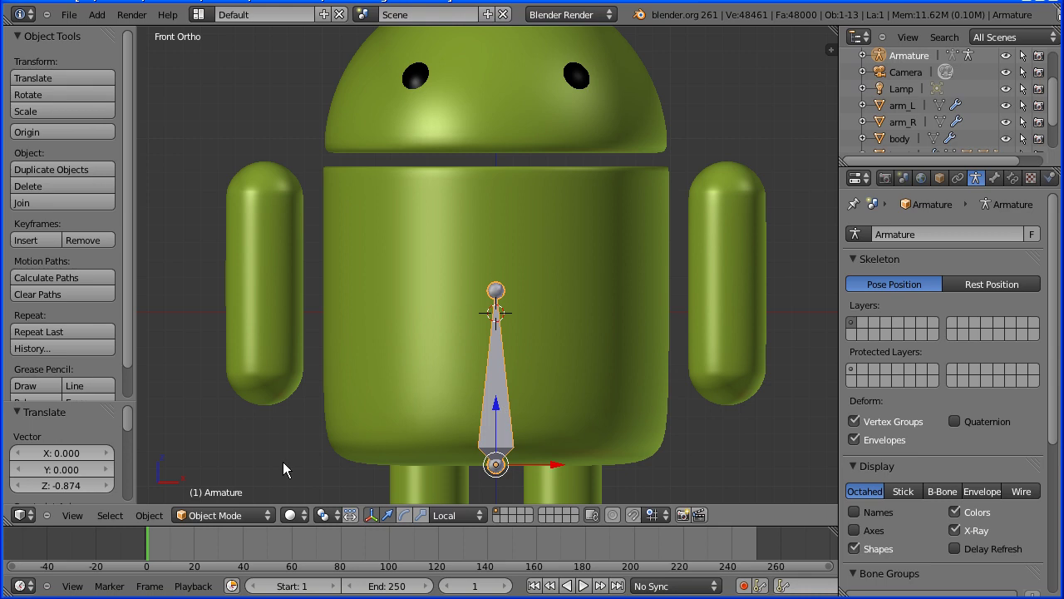
# In Edit Mode, raise the bone's tip about 0.769 units along Z to the gap between body and head.
pyautogui.click(225, 516)
pyautogui.click(224, 481)
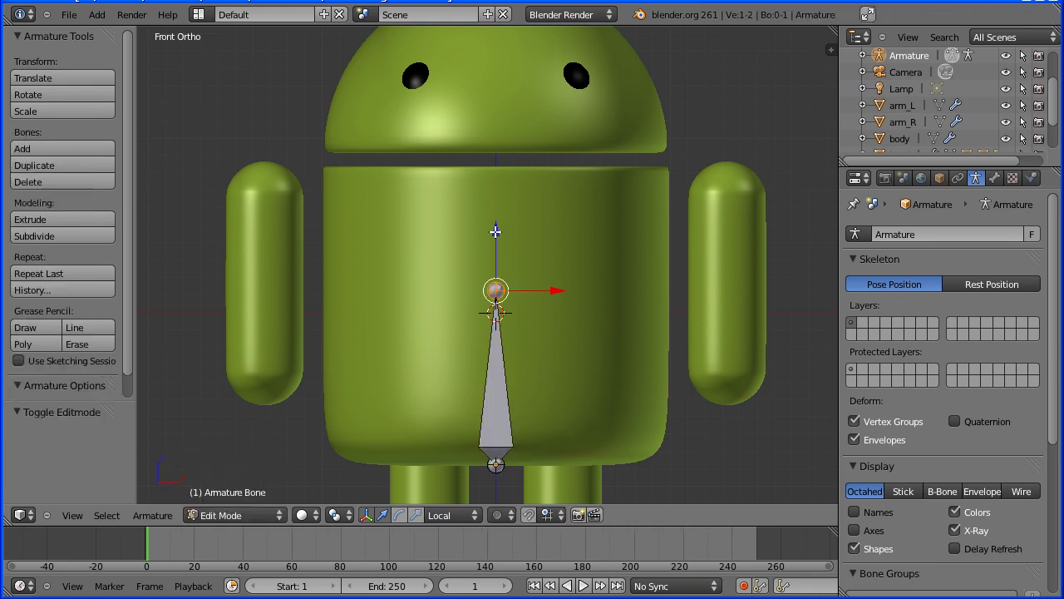
pyautogui.press('g')
pyautogui.press('z')
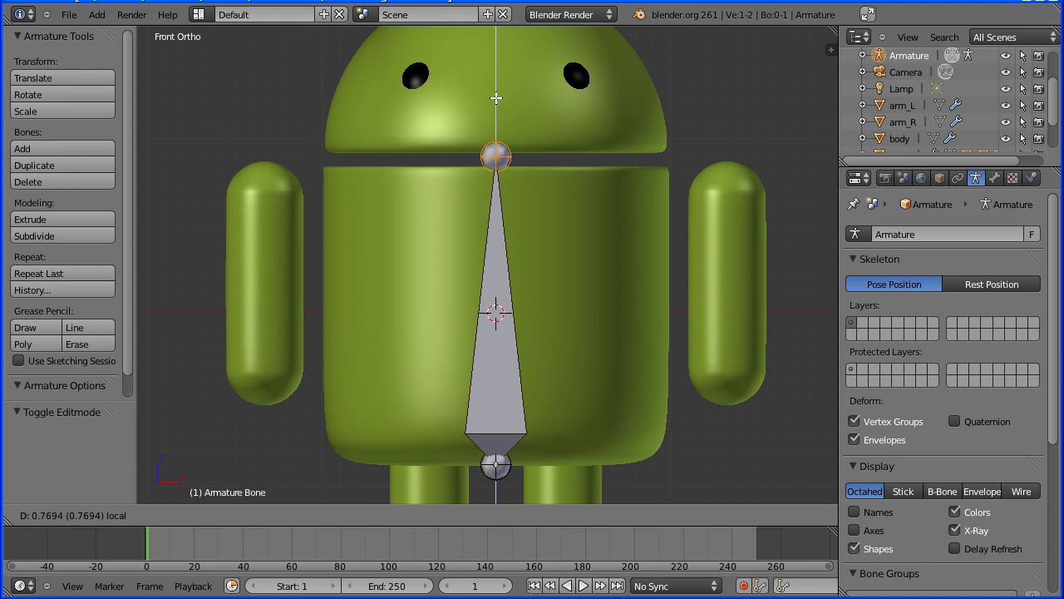
pyautogui.click(496, 97)
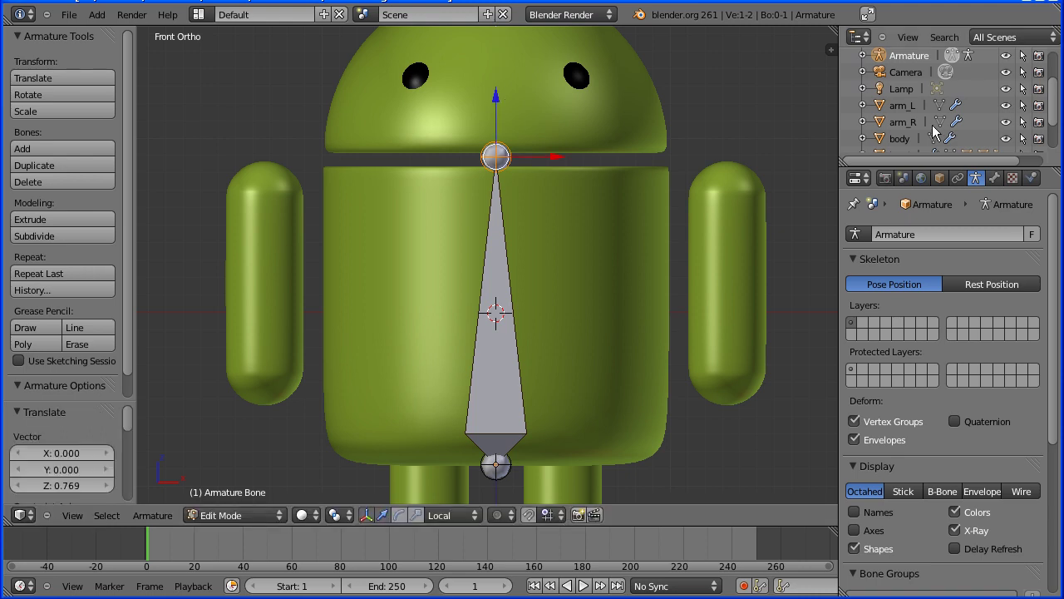
# Rename the body bone "back" and toggle out of and back into Edit Mode.
pyautogui.click(995, 178)
pyautogui.click(921, 237)
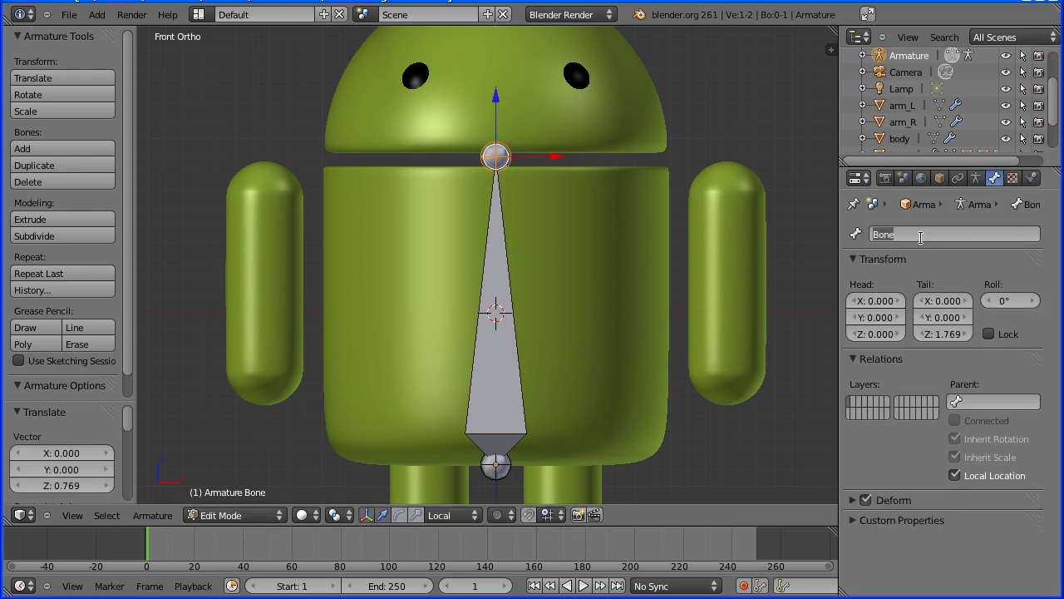
pyautogui.write('back')
pyautogui.press('Return')
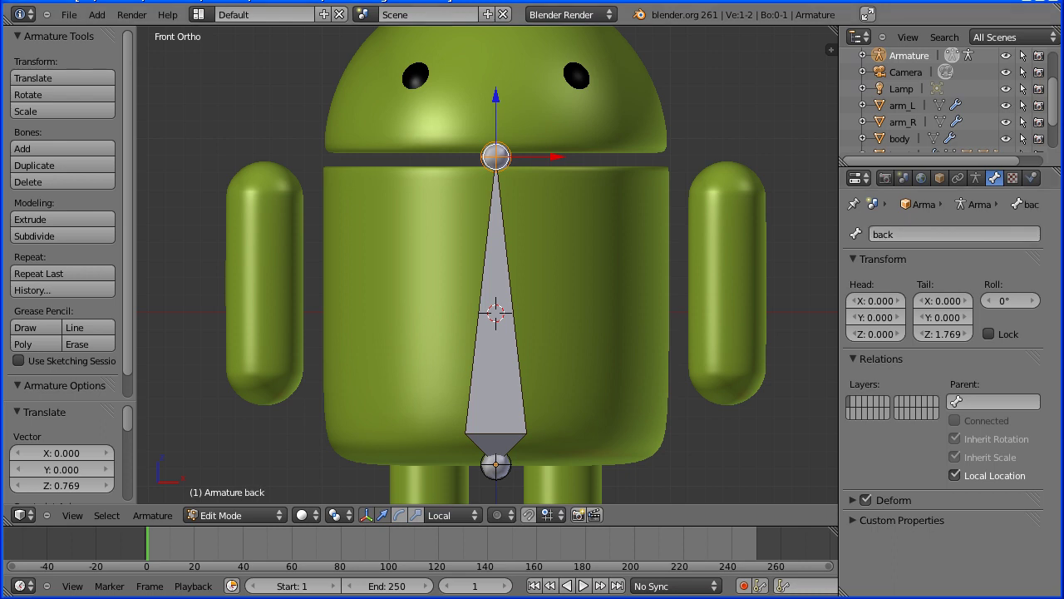
pyautogui.press('Tab')
pyautogui.press('Tab')
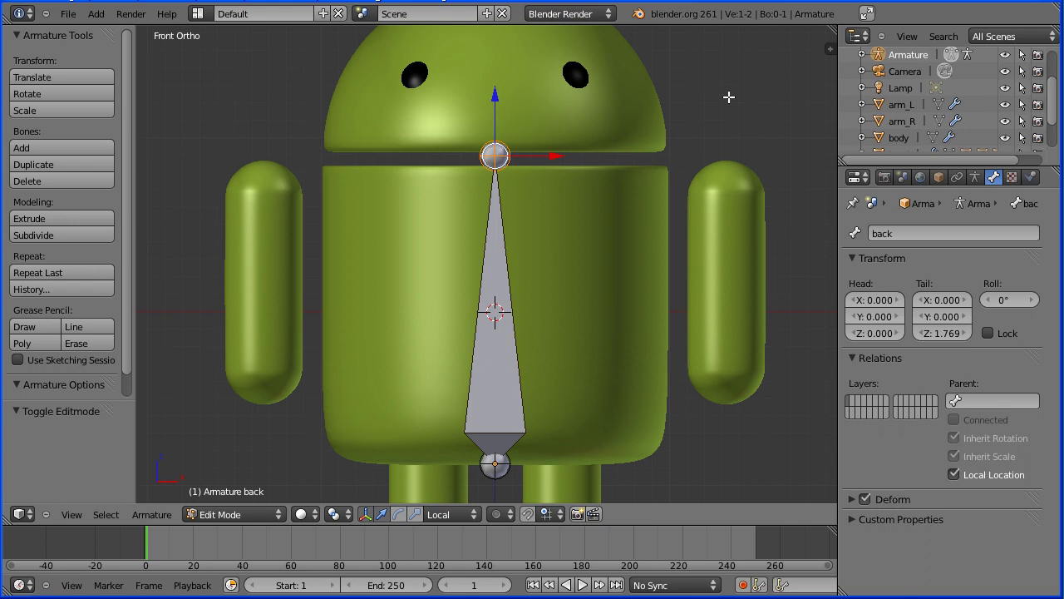
# Extrude a bone about 1.01 units along Z from the back bone's tip to the top of the head.
pyautogui.keyDown('shift'); pyautogui.scroll(5, 708, 105); pyautogui.keyUp('shift')
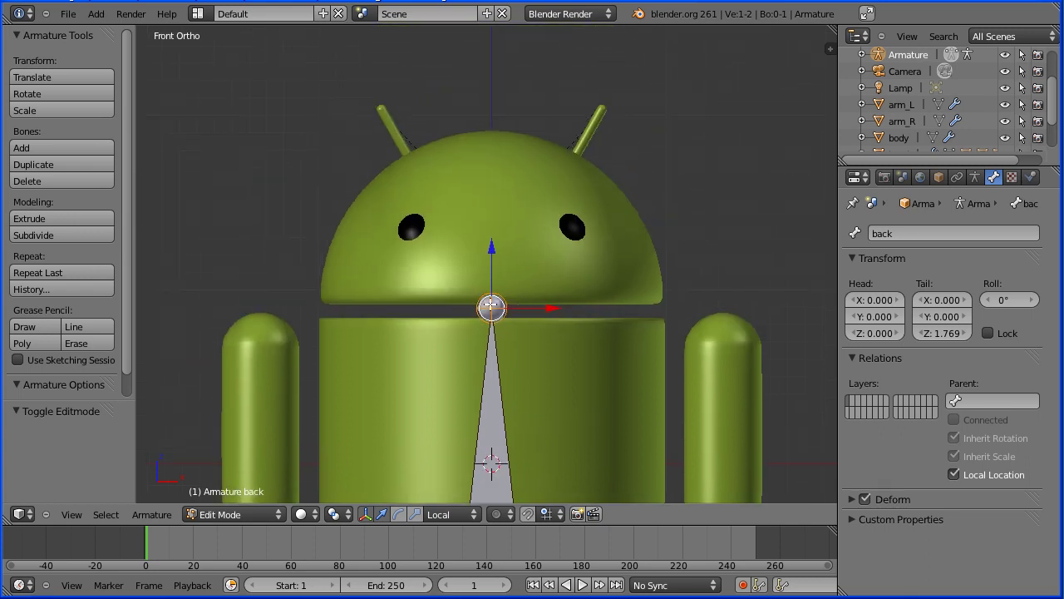
pyautogui.press('e')
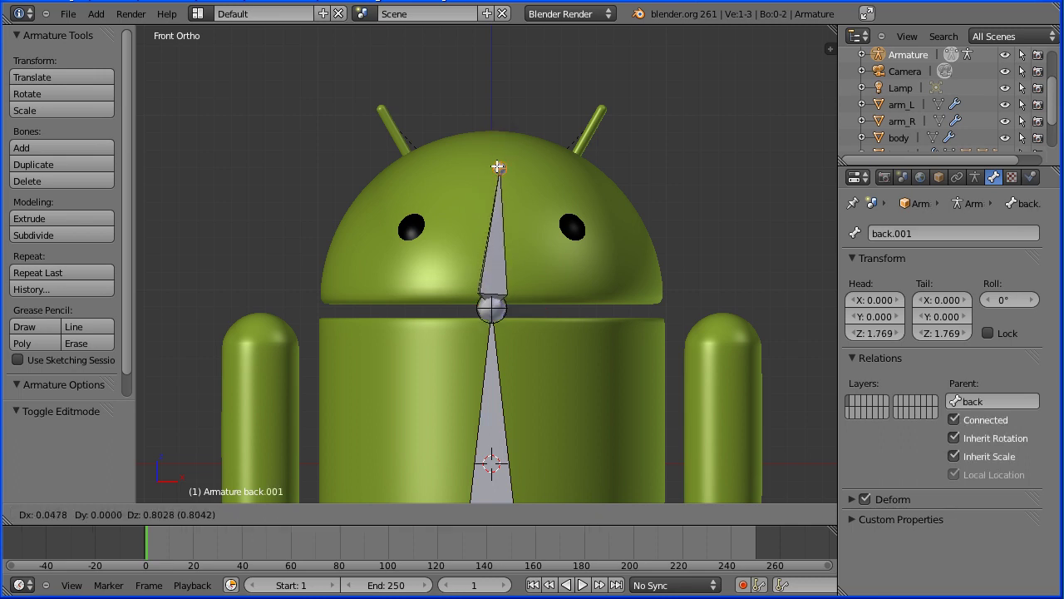
pyautogui.press('z')
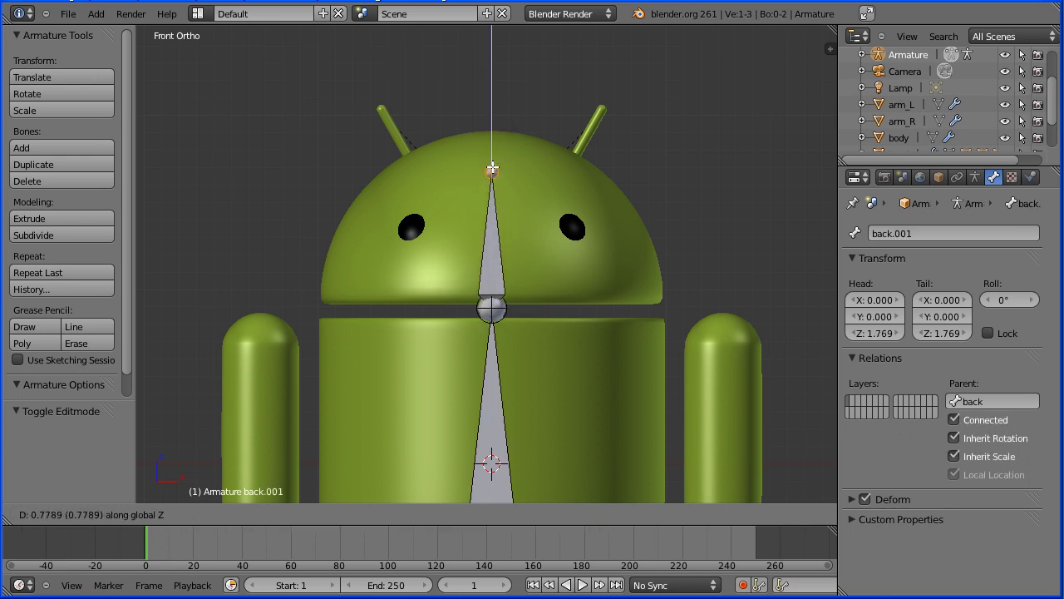
pyautogui.click(492, 131)
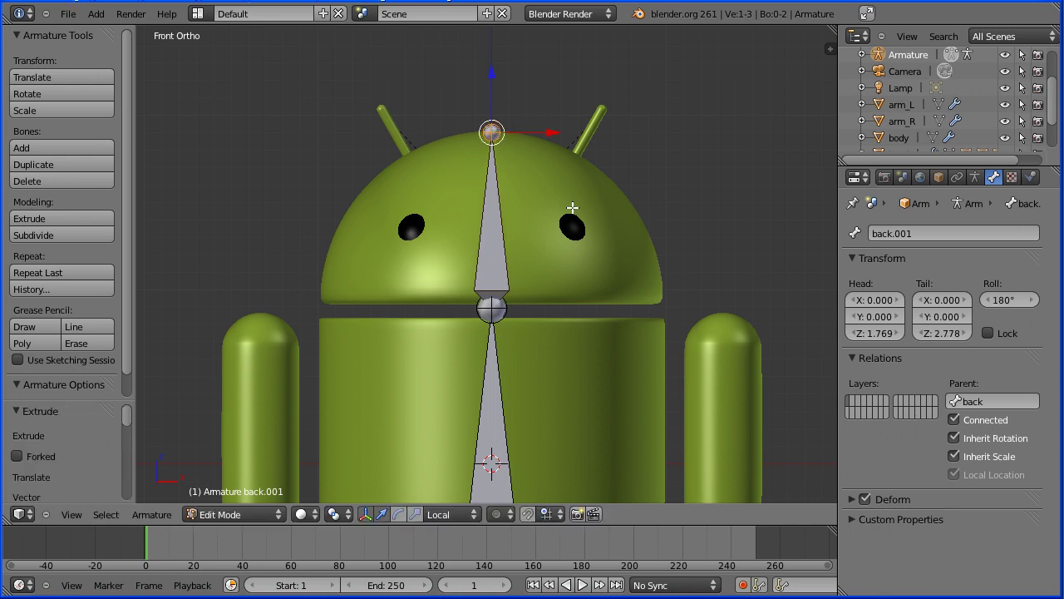
# Select the bone inside the android's head and rename it "head".
pyautogui.rightClick(499, 265)
pyautogui.click(886, 232)
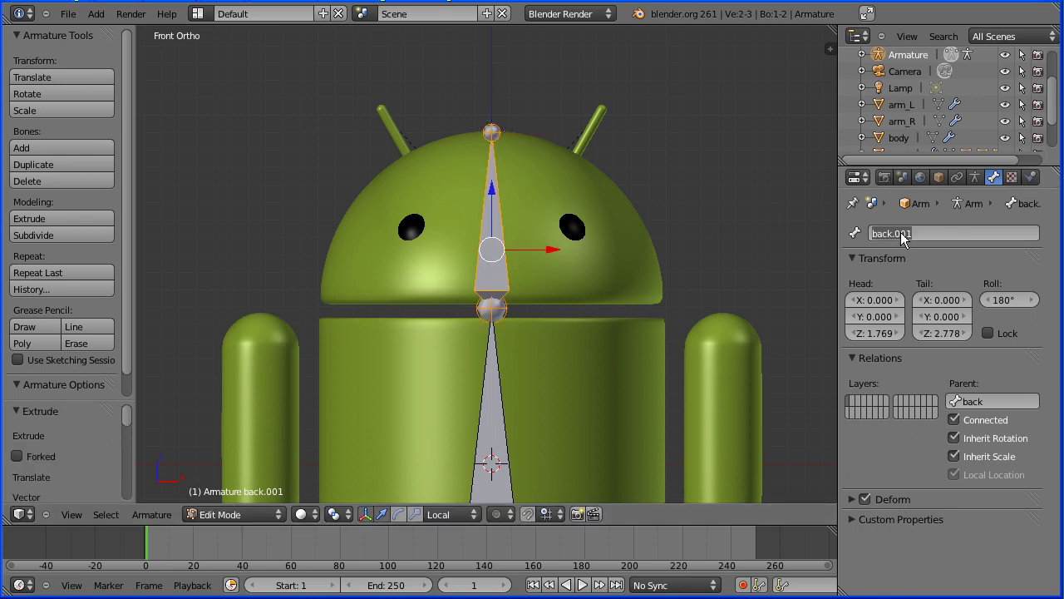
pyautogui.write('head')
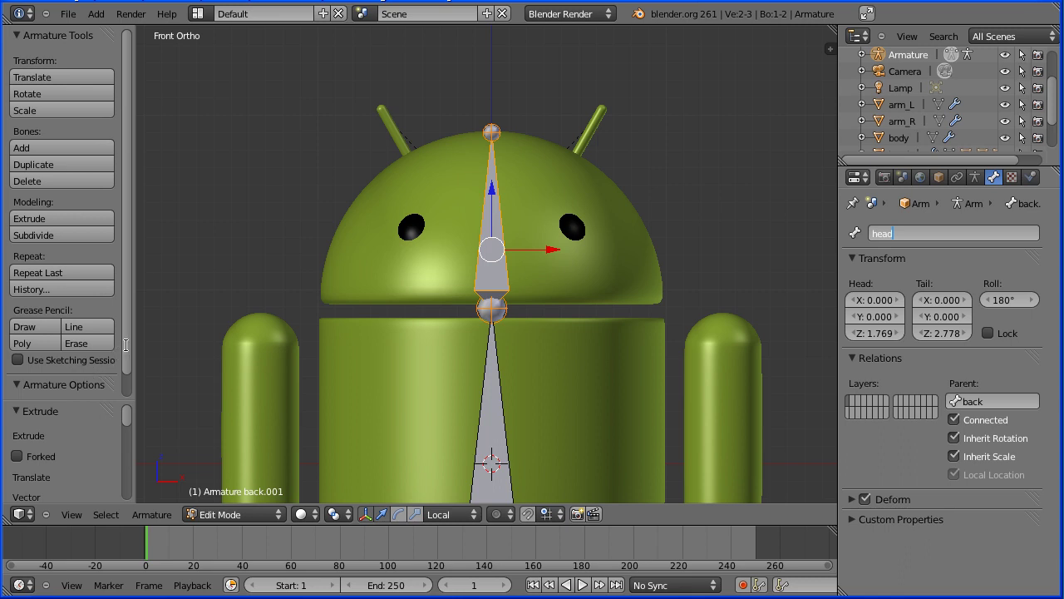
pyautogui.press('Return')
# Enable X-Axis Mirror and fork-extrude two mirrored bones about 1.047 units along X from the neck joint toward the arms.
pyautogui.scroll(-1, 125, 346)
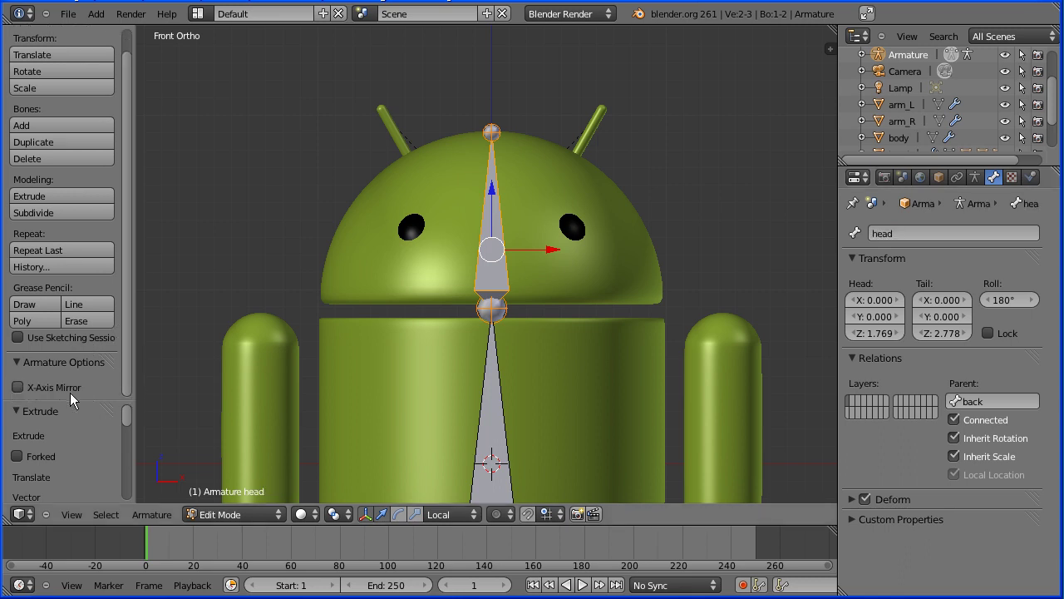
pyautogui.click(18, 388)
pyautogui.rightClick(490, 310)
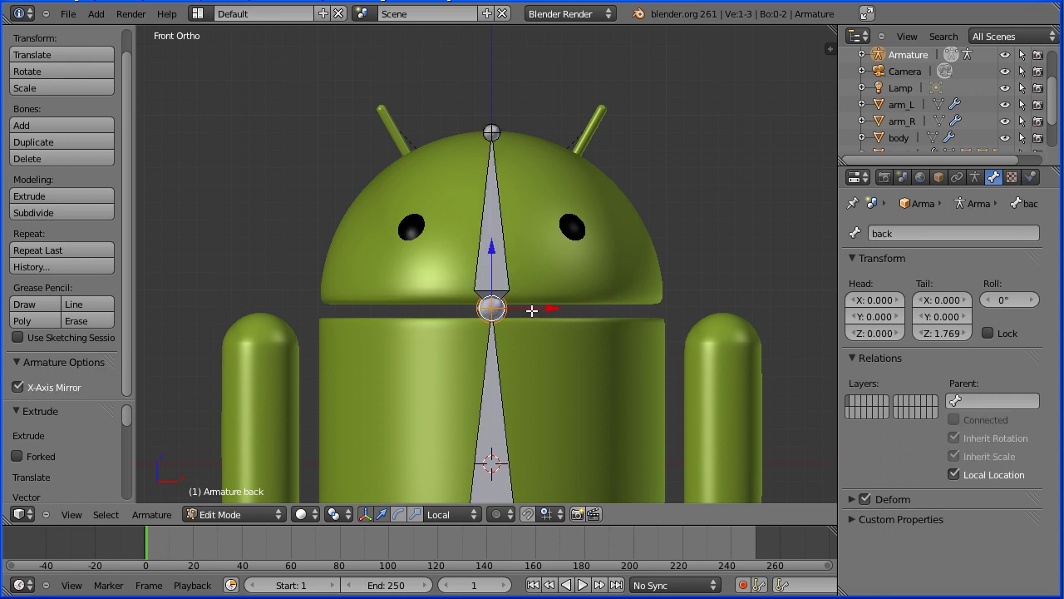
pyautogui.hotkey('shift', 'e')
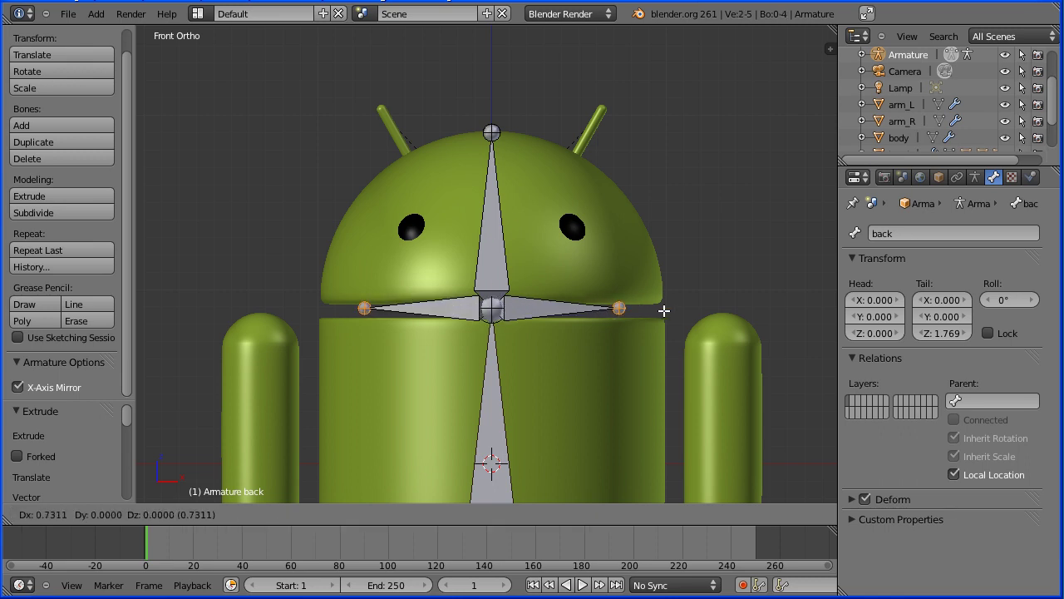
pyautogui.press('x')
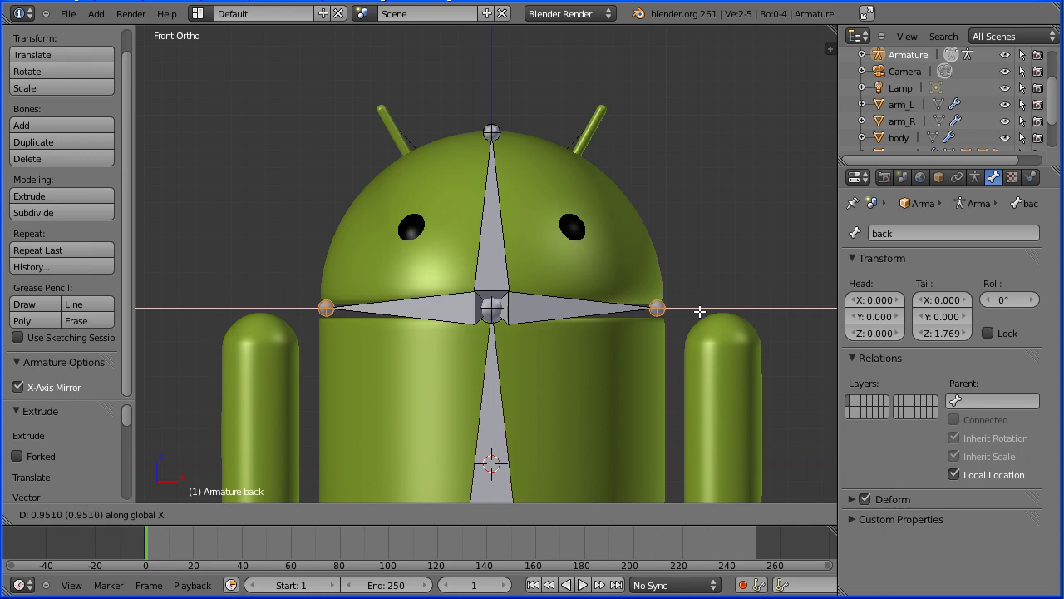
pyautogui.click(713, 311)
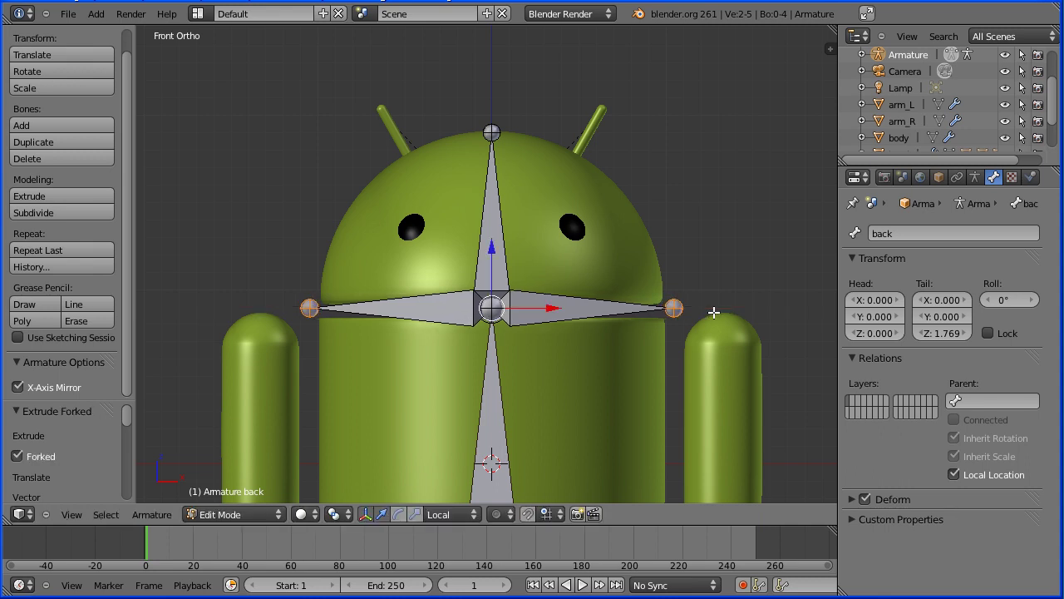
# Refresh Edit Mode and rename the mirrored bone pointing toward the android's left arm "arm_L".
pyautogui.press('Tab')
pyautogui.press('Tab')
pyautogui.rightClick(535, 304)
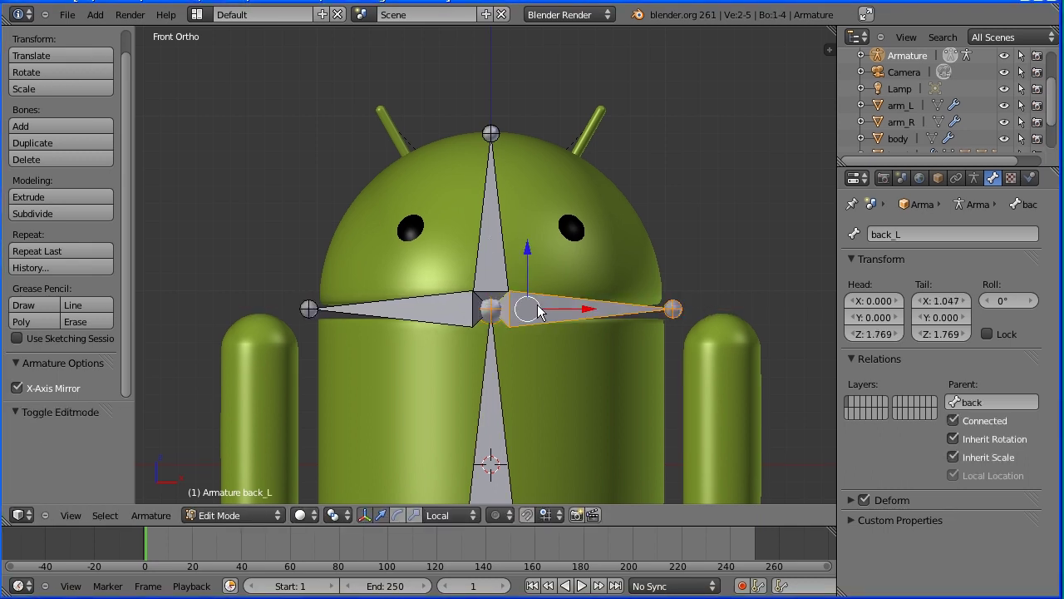
pyautogui.moveTo(895, 238); pyautogui.dragTo(852, 235)
pyautogui.write('a')
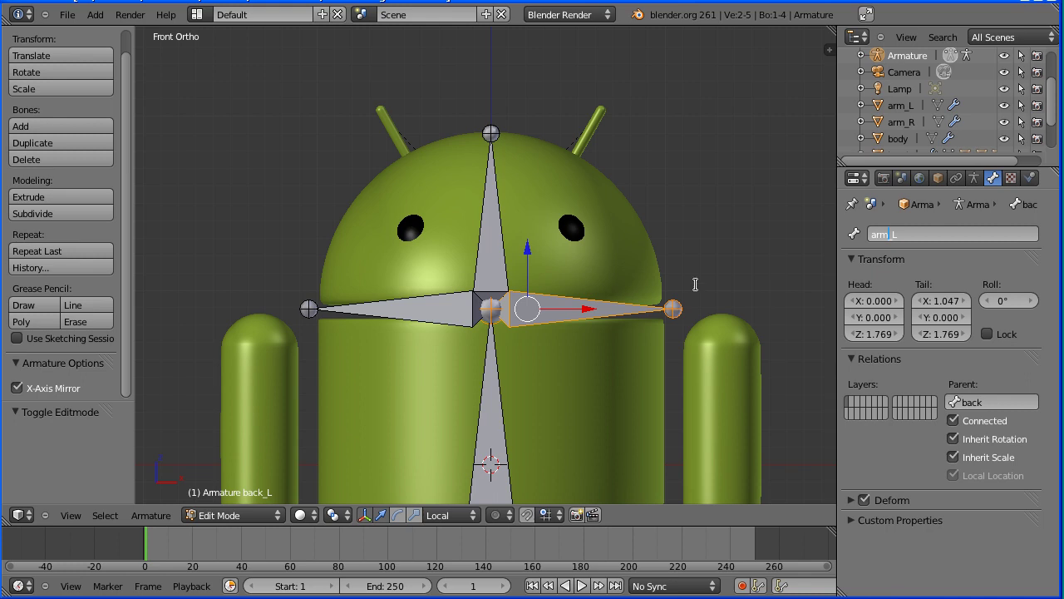
pyautogui.press('Return')
# Rename the mirrored bone pointing toward the android's right arm "arm_R", and select the arm_L bone again.
pyautogui.rightClick(446, 308)
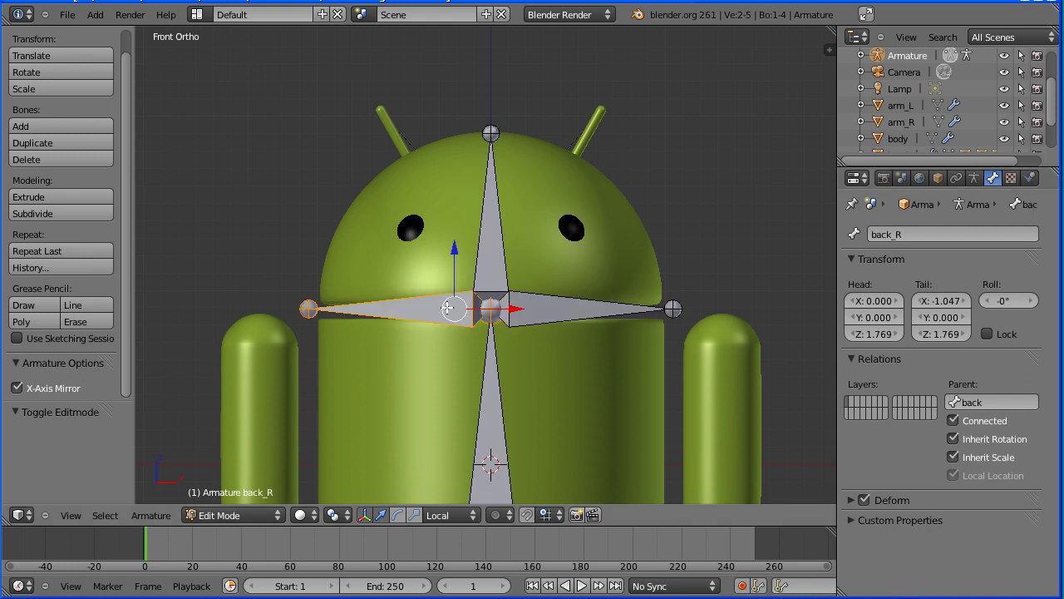
pyautogui.moveTo(891, 236); pyautogui.dragTo(810, 232)
pyautogui.write('arm')
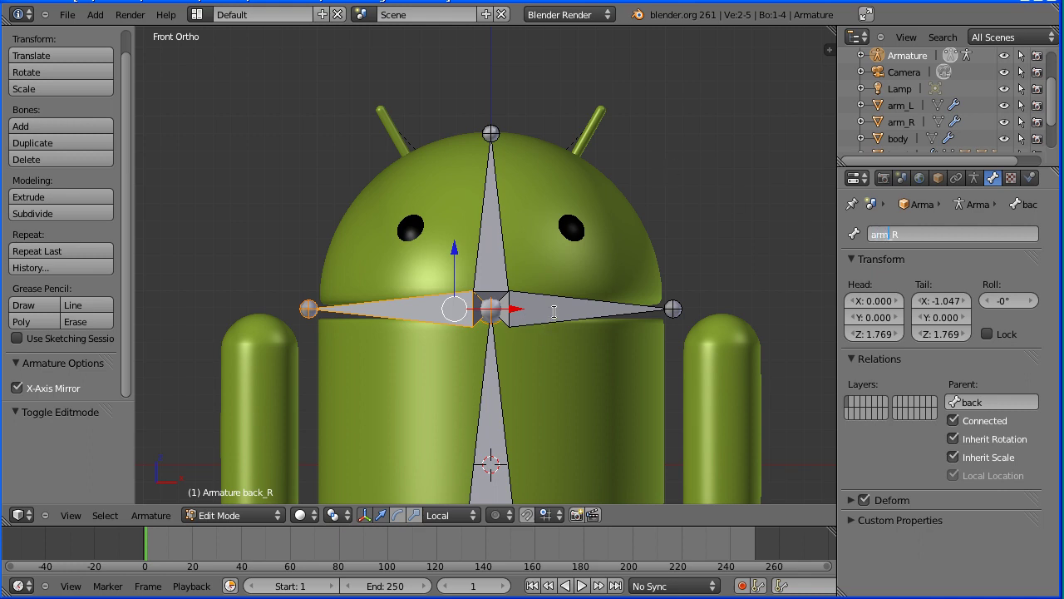
pyautogui.press('Return')
pyautogui.rightClick(556, 311)
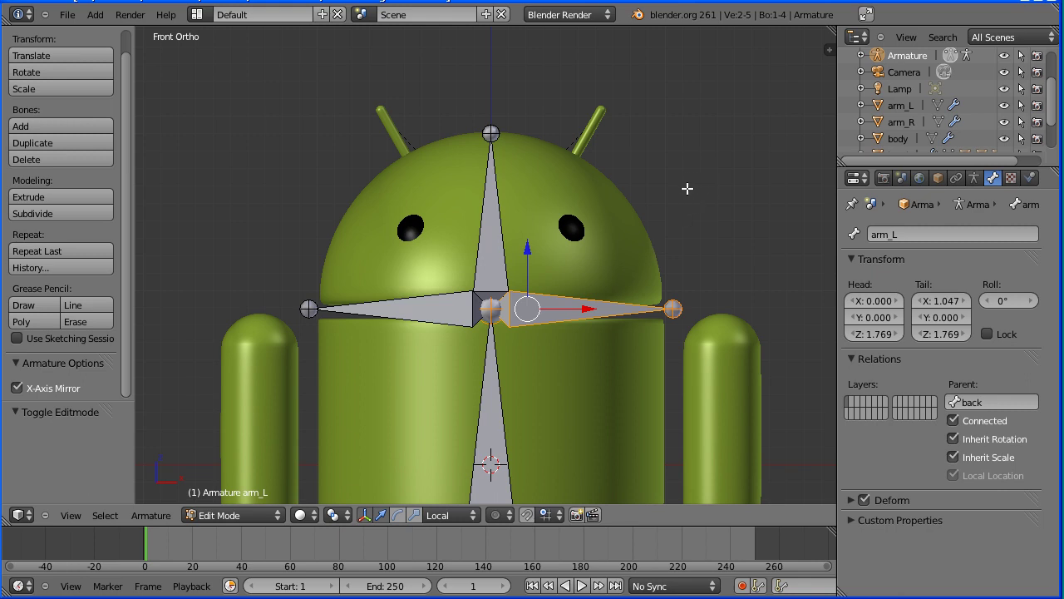
# Disconnect the arm_L bone from the back bone and move it up and outward, about 0.688 along X and 0.712 along Z.
pyautogui.hotkey('alt', 'p')
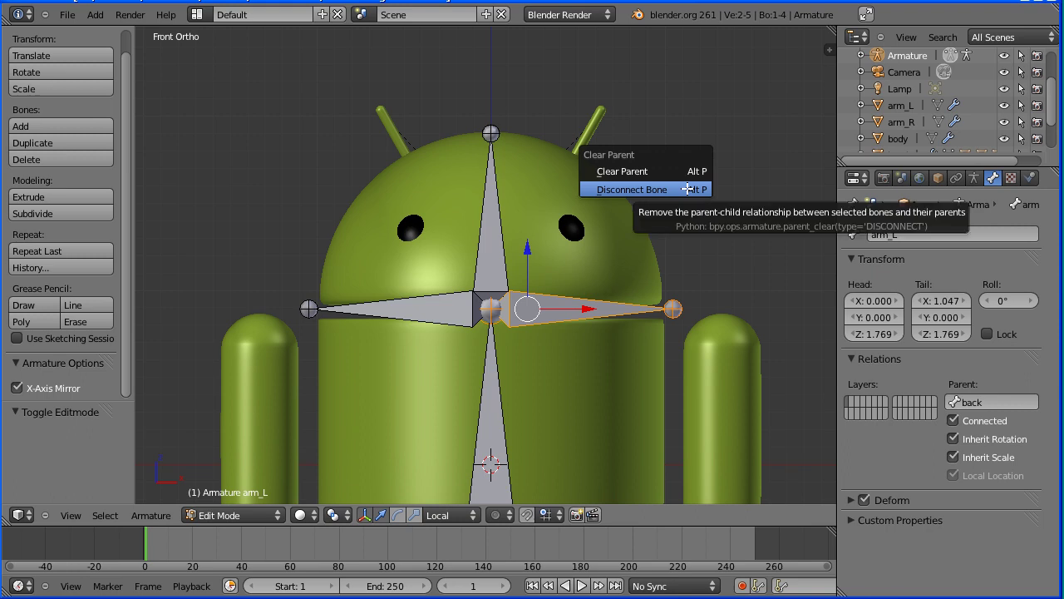
pyautogui.click(678, 190)
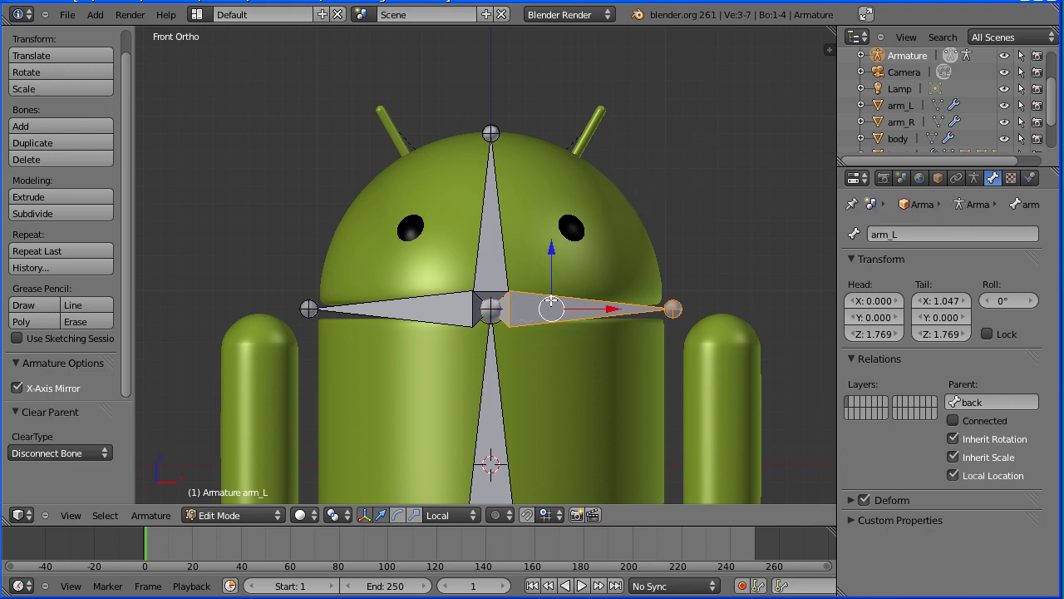
pyautogui.moveTo(545, 310); pyautogui.dragTo(664, 188)
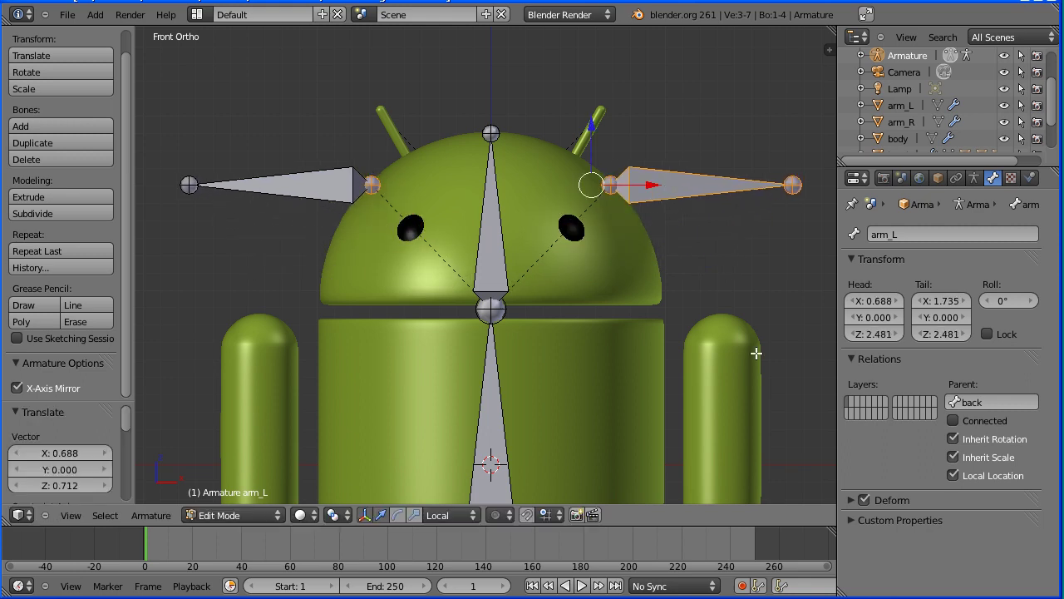
# Rotate arm_L 90° with a 0° roll and place it inside the android's left arm, about 0.765 along X and -0.827 along Z.
pyautogui.write('r90')
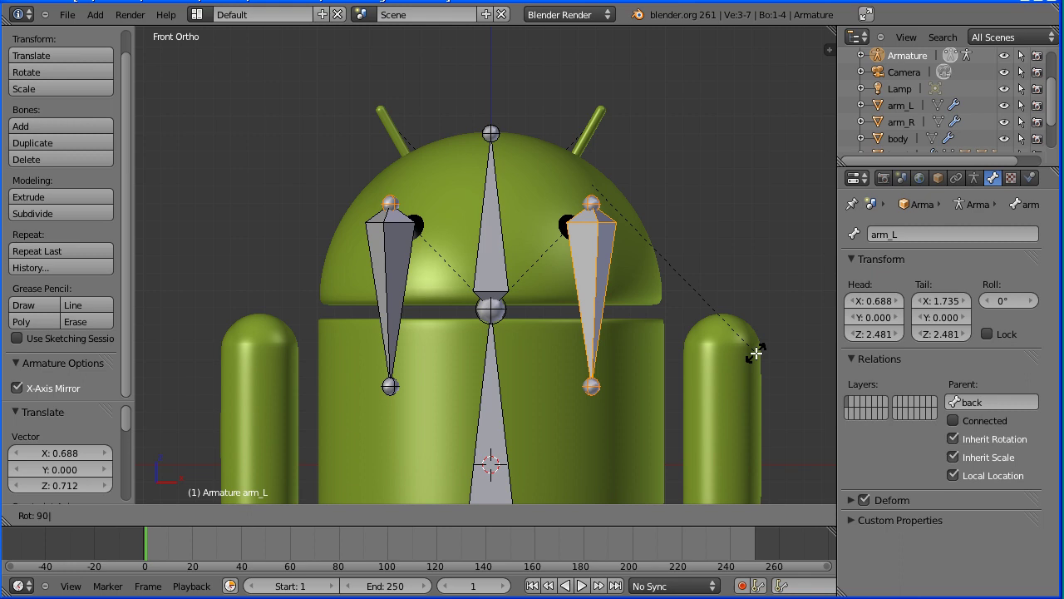
pyautogui.press('Return')
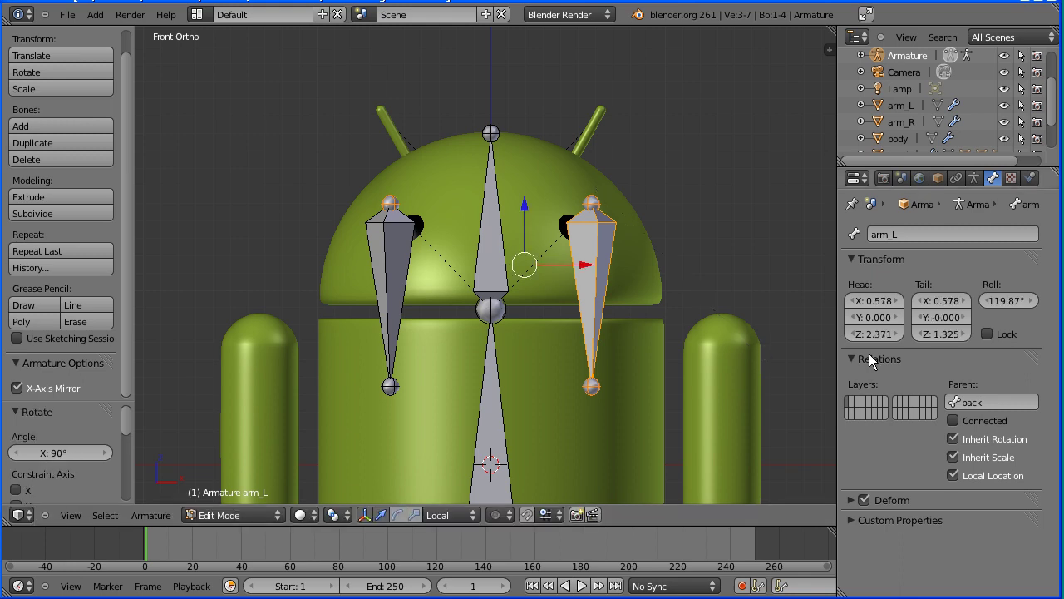
pyautogui.click(999, 301)
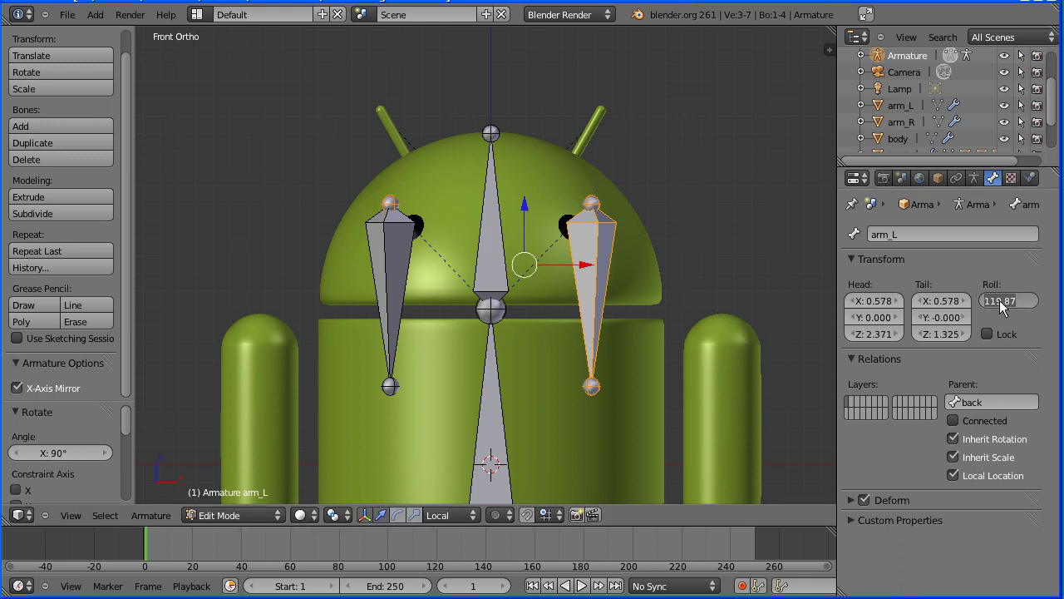
pyautogui.write('0')
pyautogui.press('Return')
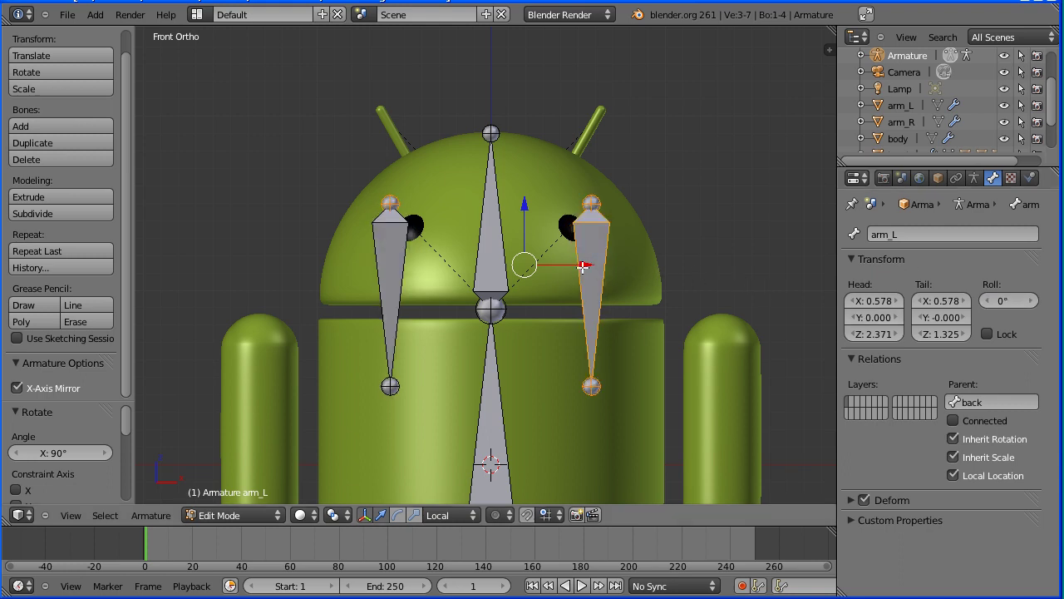
pyautogui.press('g')
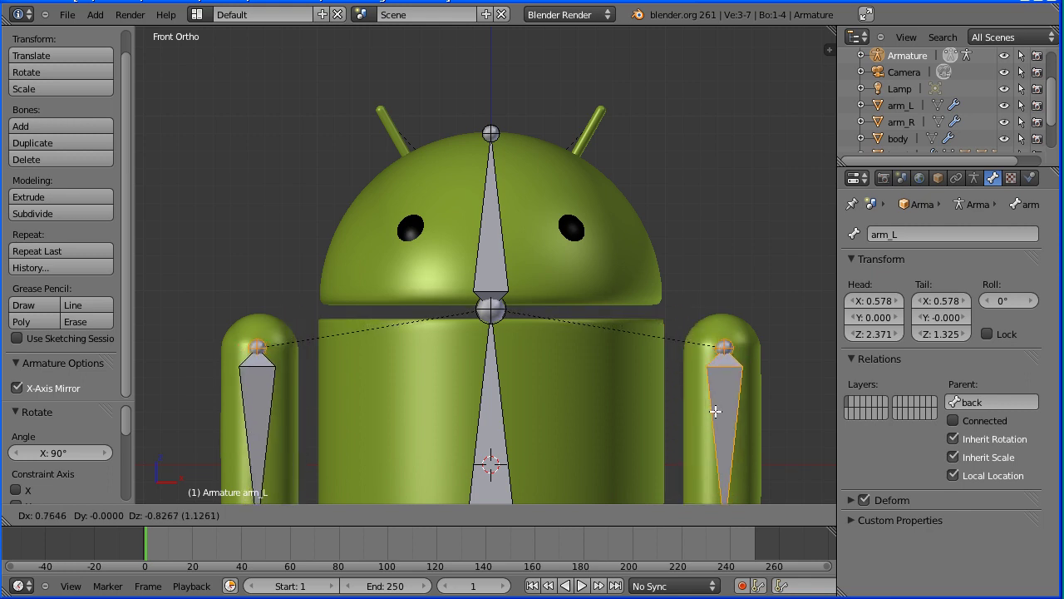
pyautogui.click(715, 411)
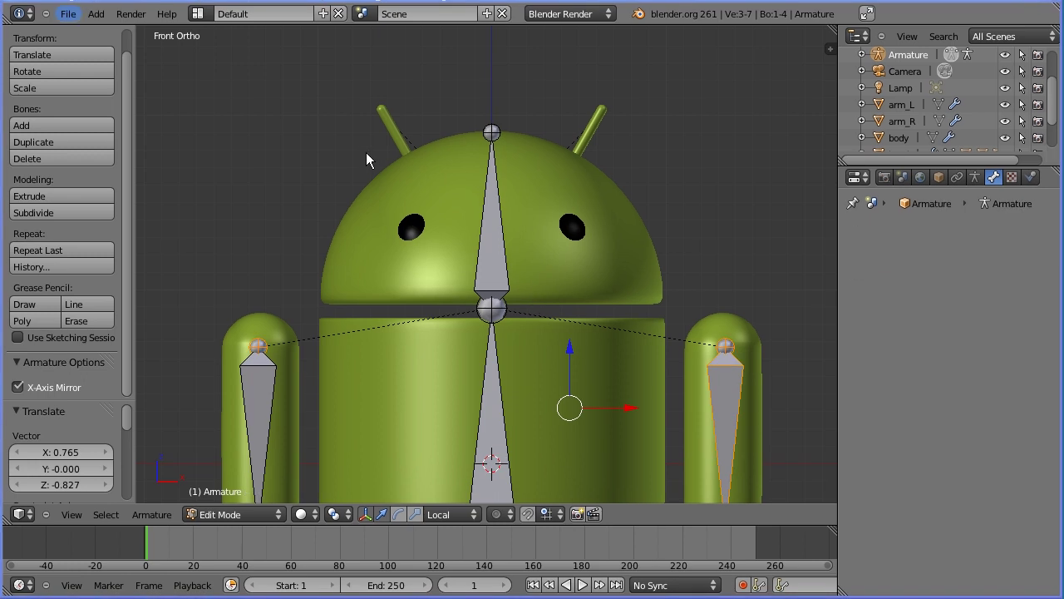
# Fork-extrude two mirrored bones about 0.961 units along X from the neck joint for the legs.
pyautogui.rightClick(492, 308)
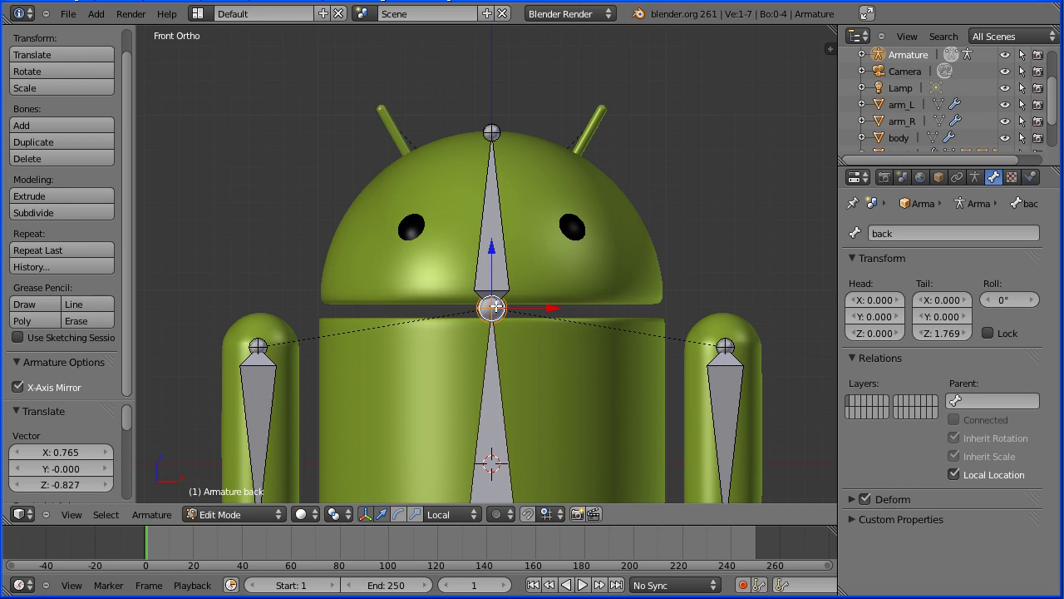
pyautogui.hotkey('shift', 'e')
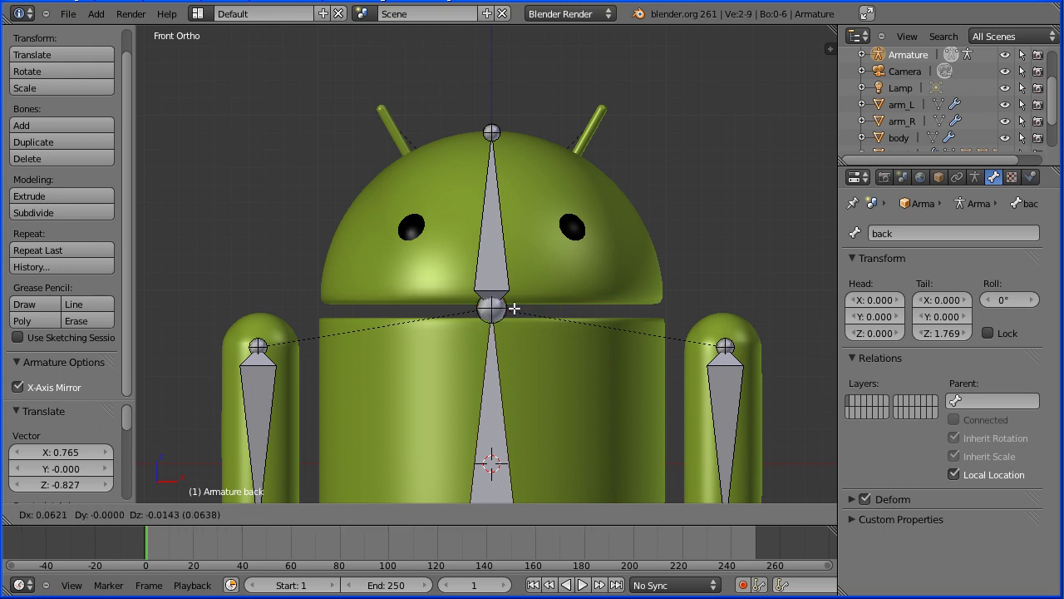
pyautogui.press('x')
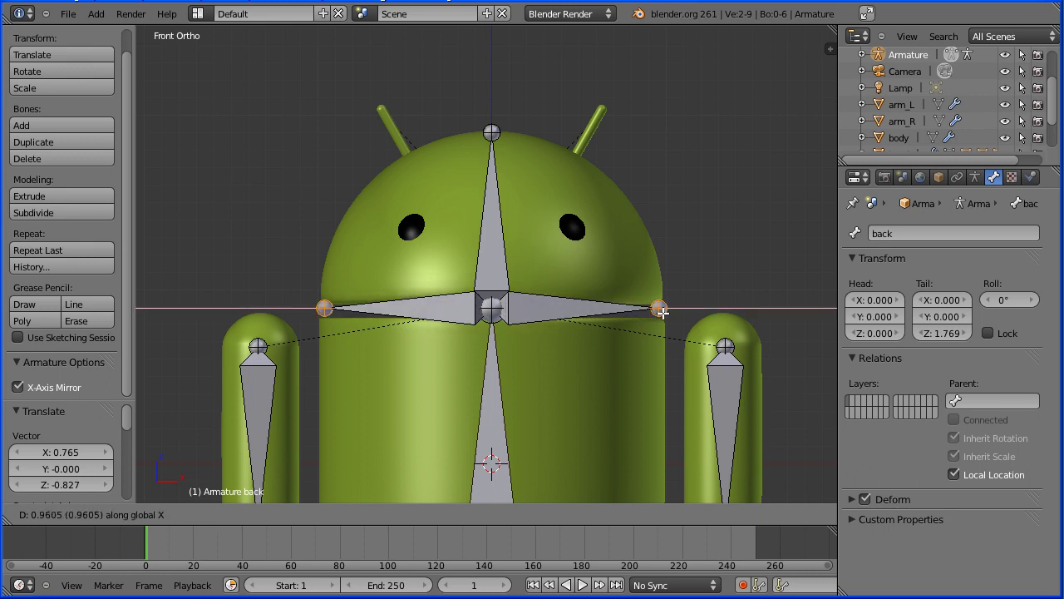
pyautogui.click(659, 310)
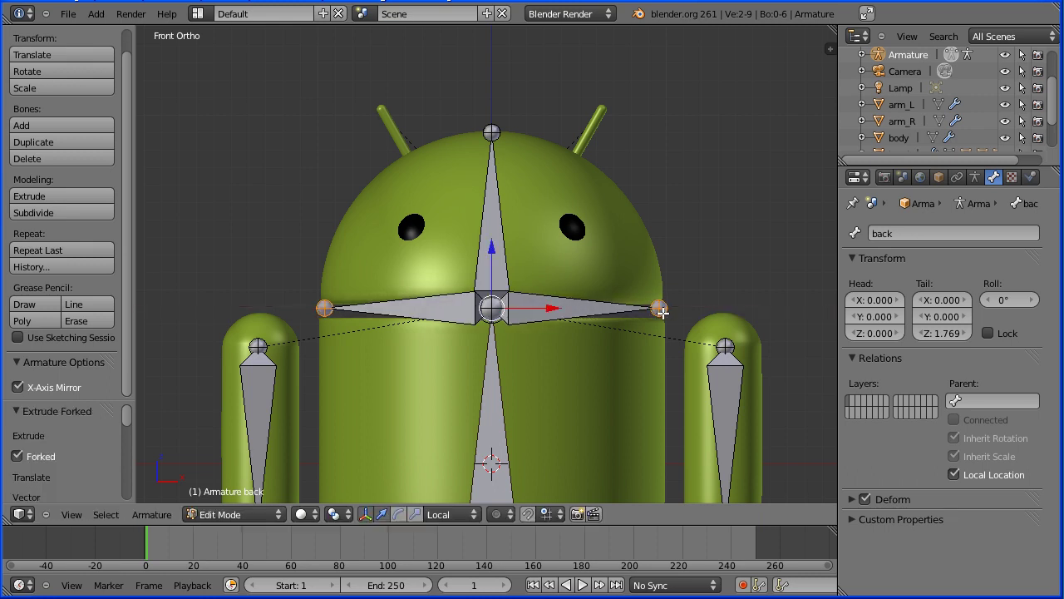
# Rename the new bone on the android's left side "leg_L" and its mirrored counterpart "leg_R".
pyautogui.rightClick(572, 313)
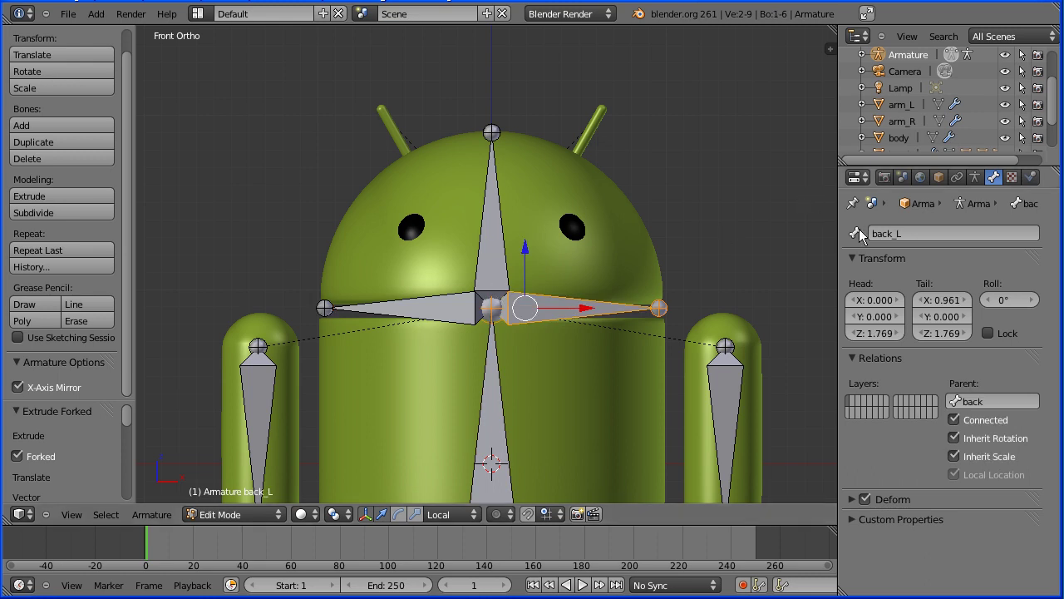
pyautogui.click(896, 234)
pyautogui.write('leg')
pyautogui.rightClick(469, 313)
pyautogui.click(896, 239)
pyautogui.moveTo(903, 234); pyautogui.dragTo(835, 233)
pyautogui.write('leg_R')
pyautogui.press('Return')
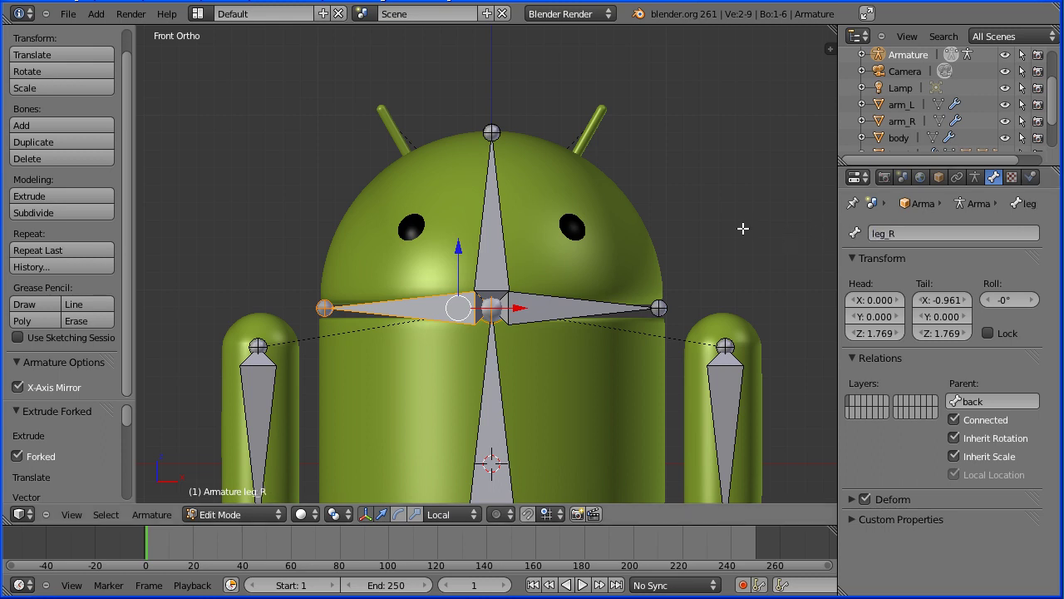
# Disconnect the leg_L bone from the back bone and move it up and outward, about 0.664 along X and 0.965 along Z.
pyautogui.rightClick(553, 315)
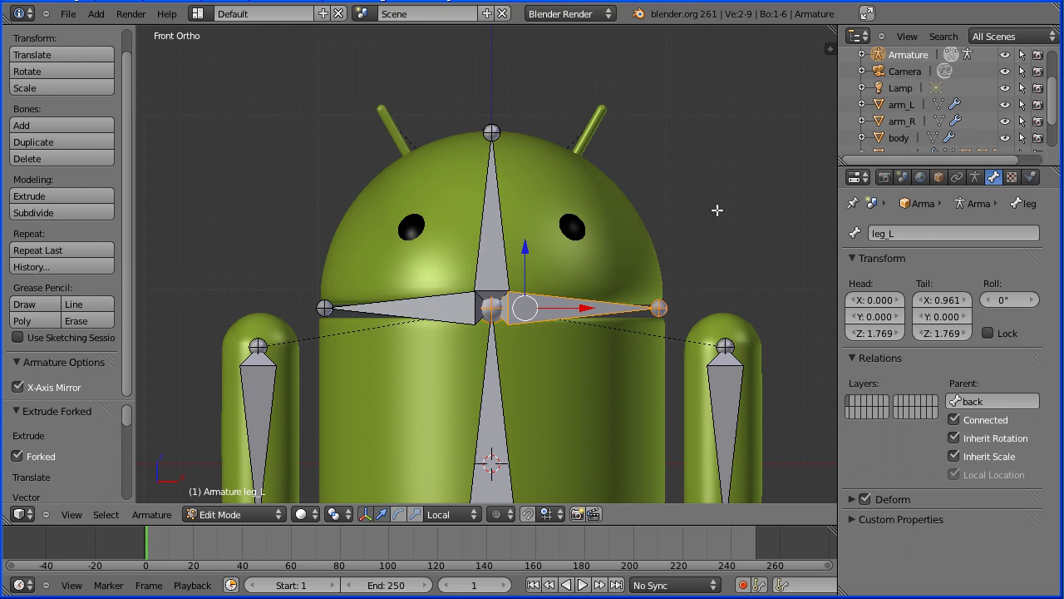
pyautogui.hotkey('alt', 'p')
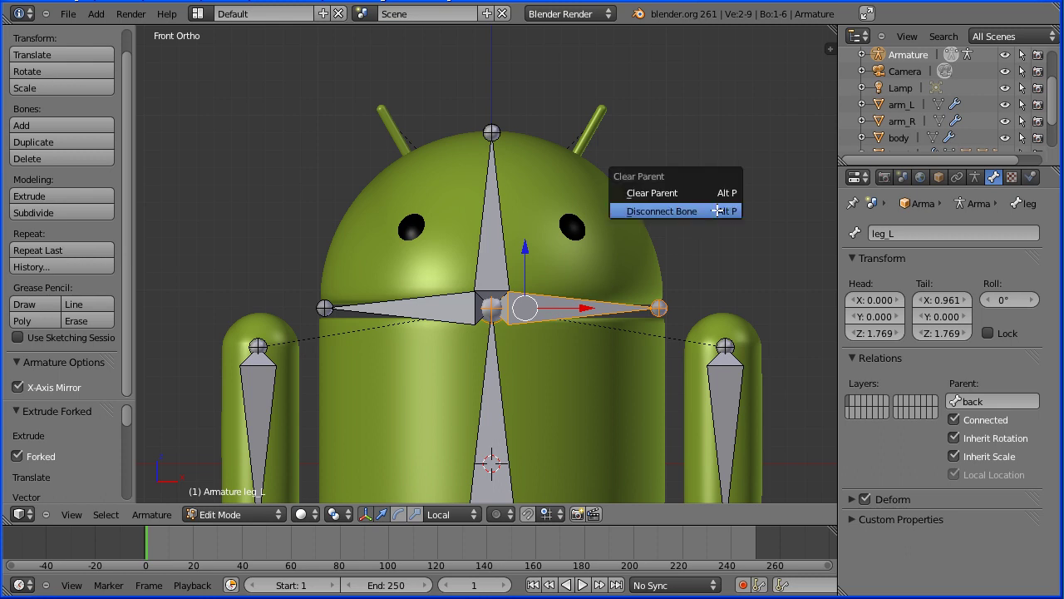
pyautogui.click(670, 213)
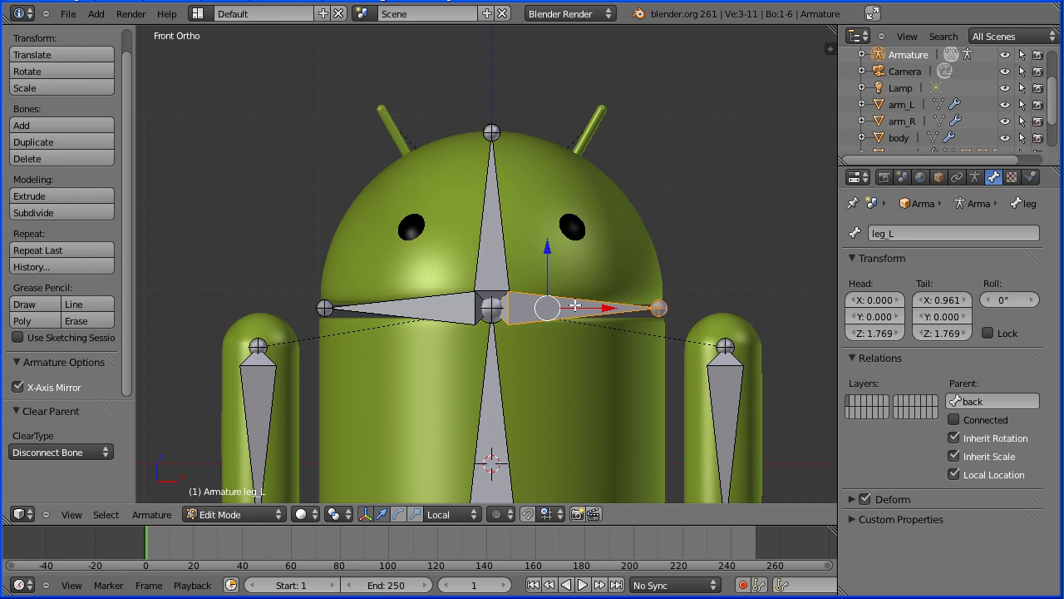
pyautogui.press('g')
pyautogui.click(690, 138)
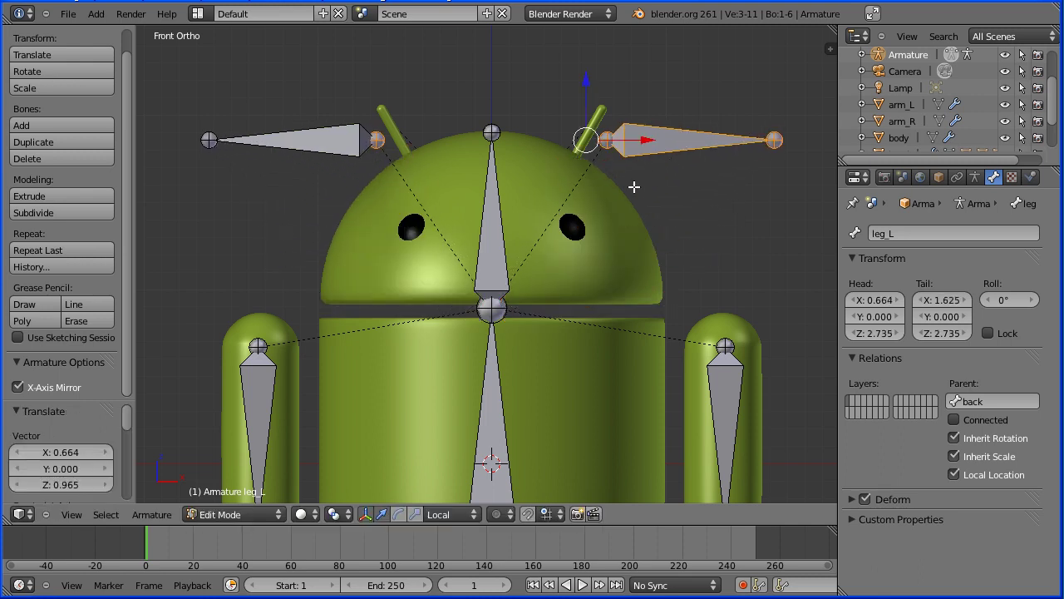
# Rotate leg_L 90° and place it at the top of the android's left leg, about -0.155 along X and -2.626 along Z.
pyautogui.write('r90')
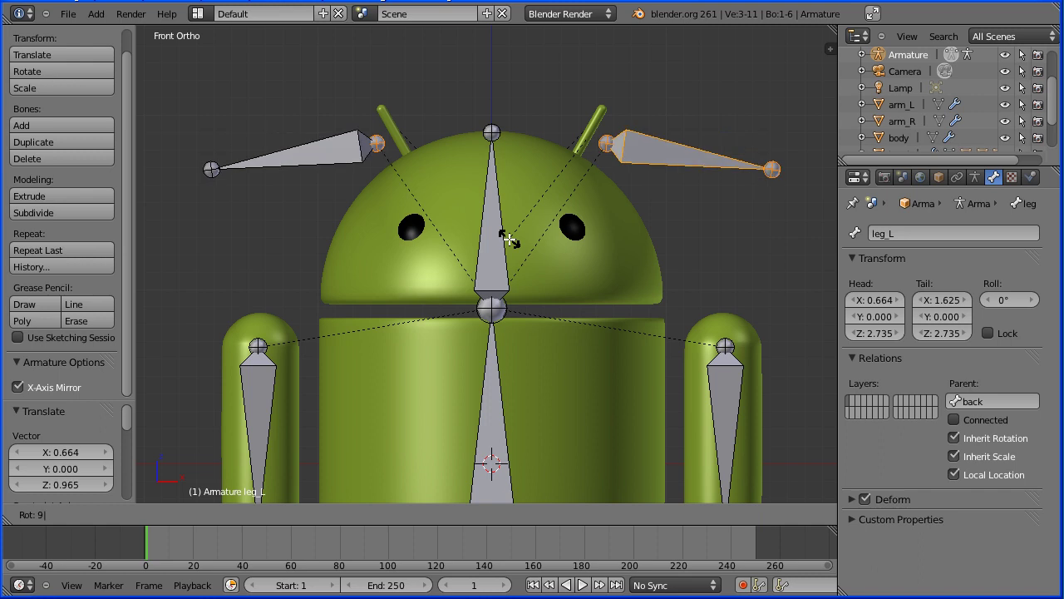
pyautogui.press('Return')
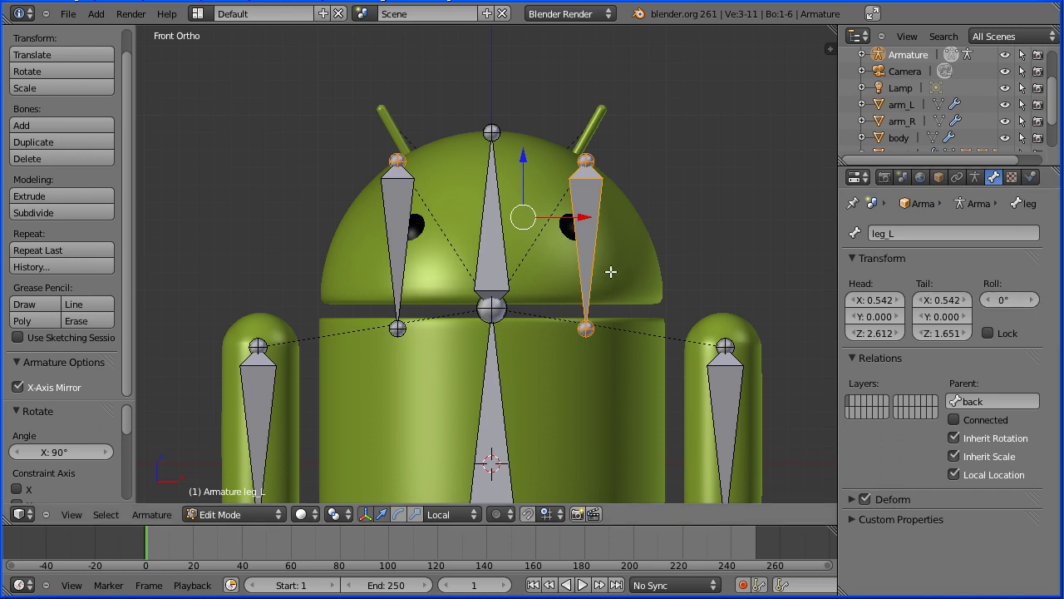
pyautogui.scroll(-1, 651, 307)
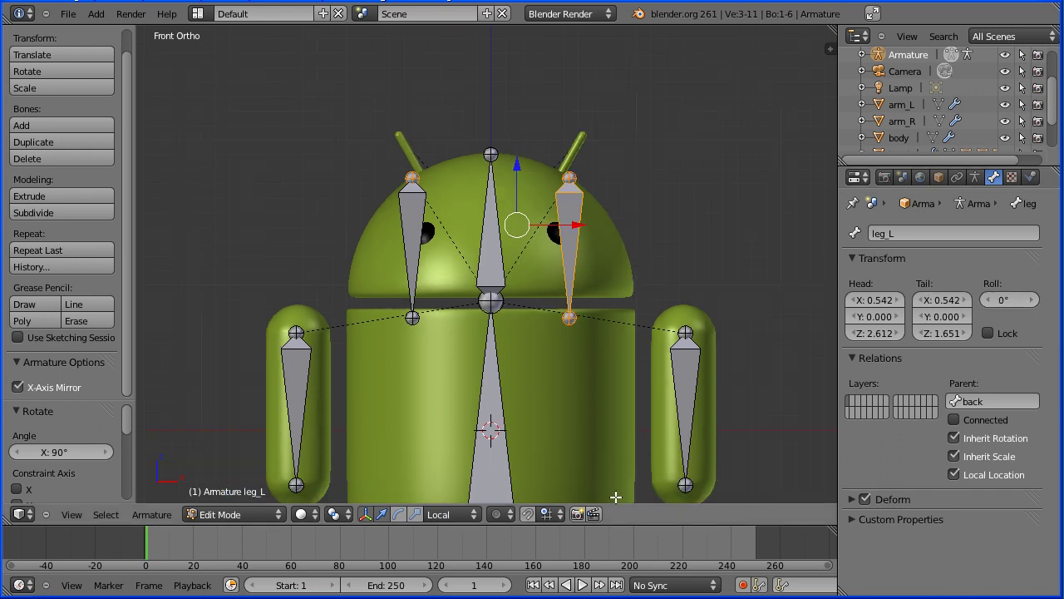
pyautogui.keyDown('shift'); pyautogui.moveTo(585, 430); pyautogui.dragTo(585, 238, button='middle'); pyautogui.keyUp('shift')
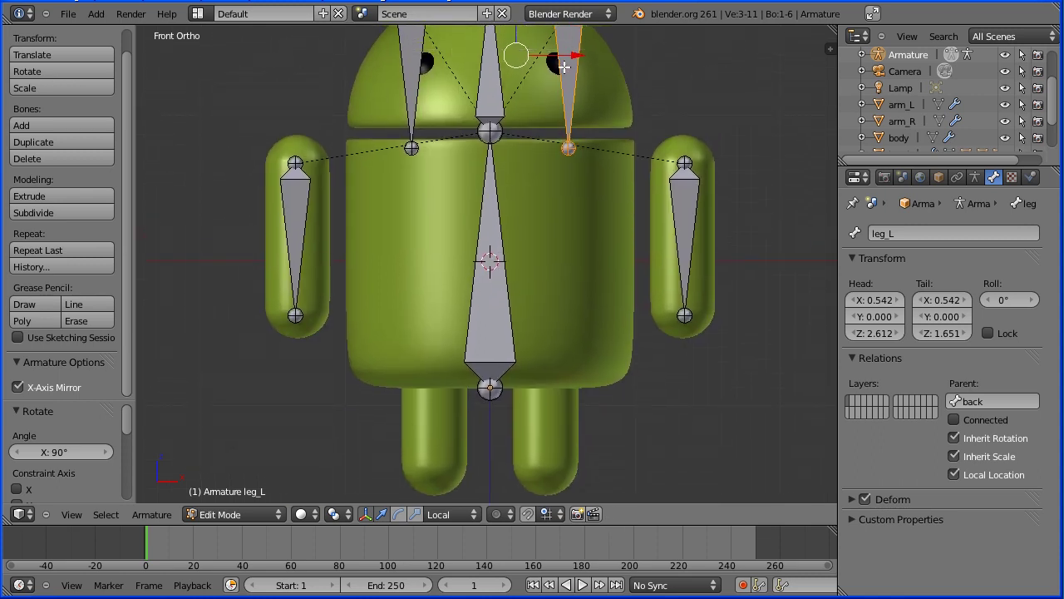
pyautogui.press('g')
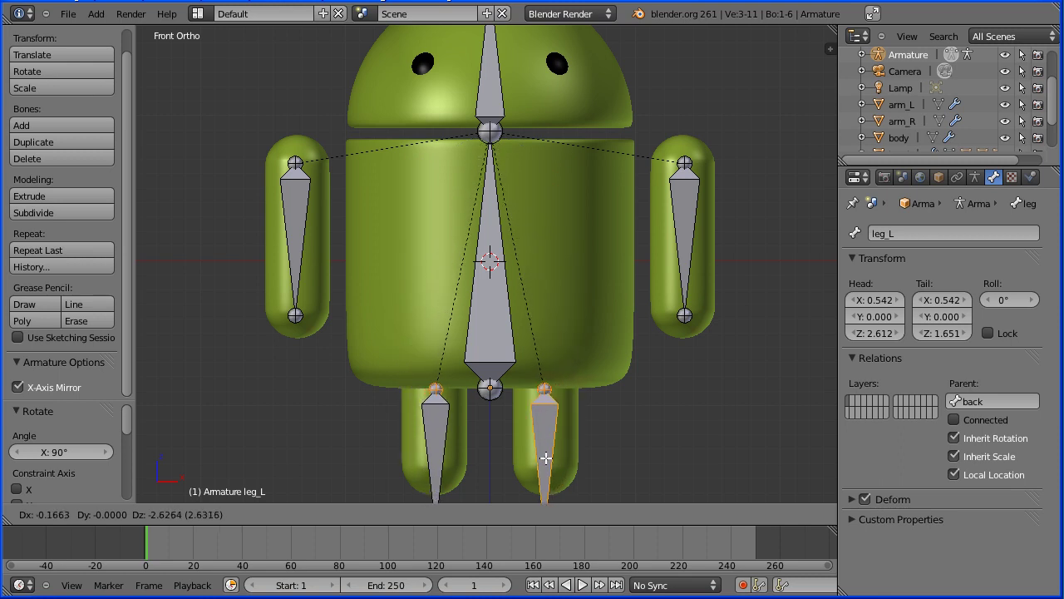
pyautogui.click(548, 458)
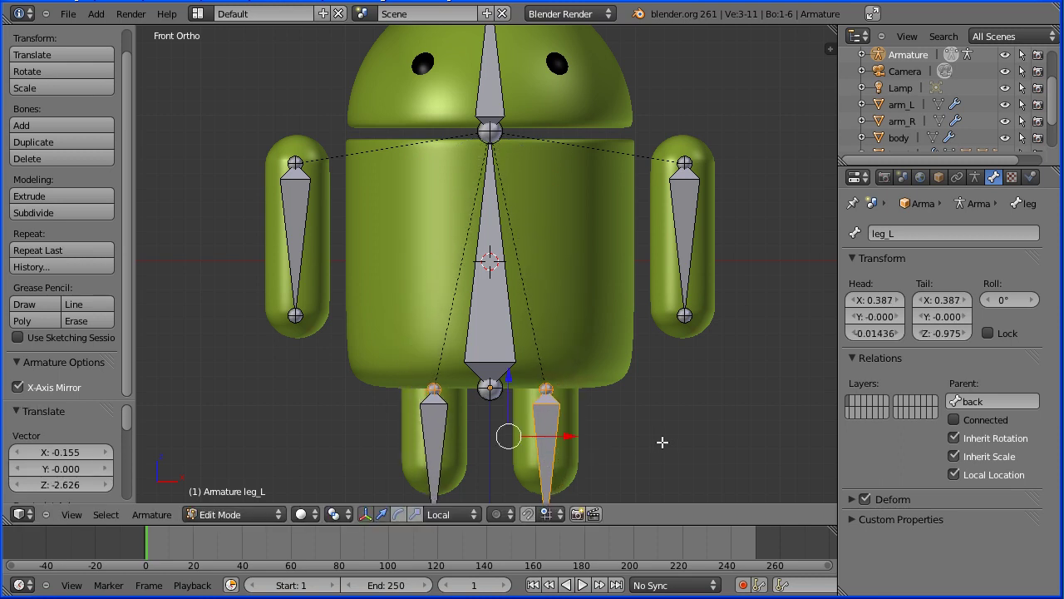
# Shorten the leg bones by raising the leg_L tail about 0.252 along Z to the foot's lower edge, and refresh Edit Mode.
pyautogui.keyDown('shift'); pyautogui.scroll(-5, 700, 406); pyautogui.keyUp('shift')
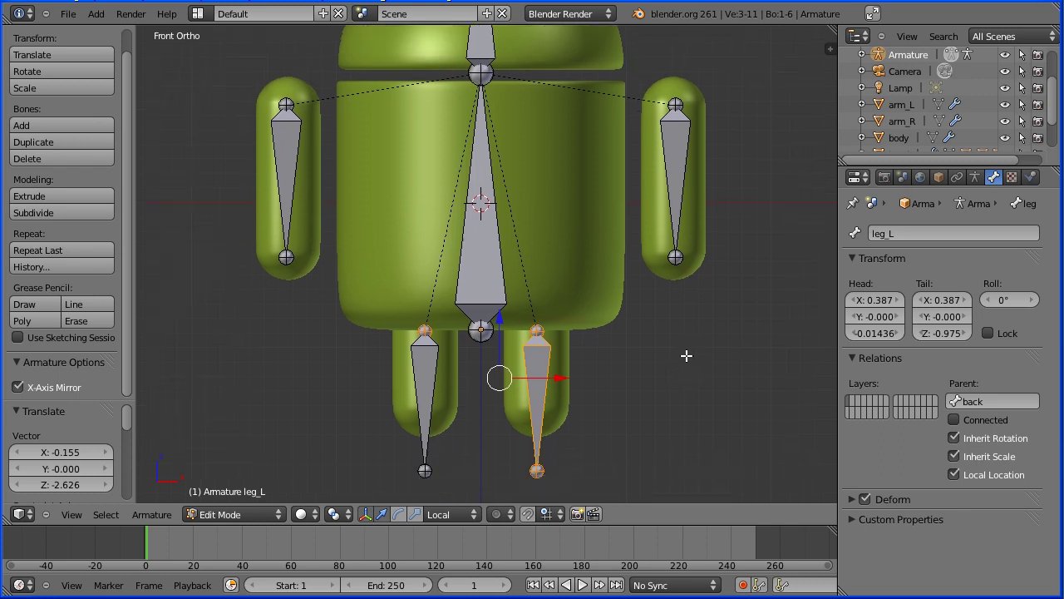
pyautogui.rightClick(536, 432)
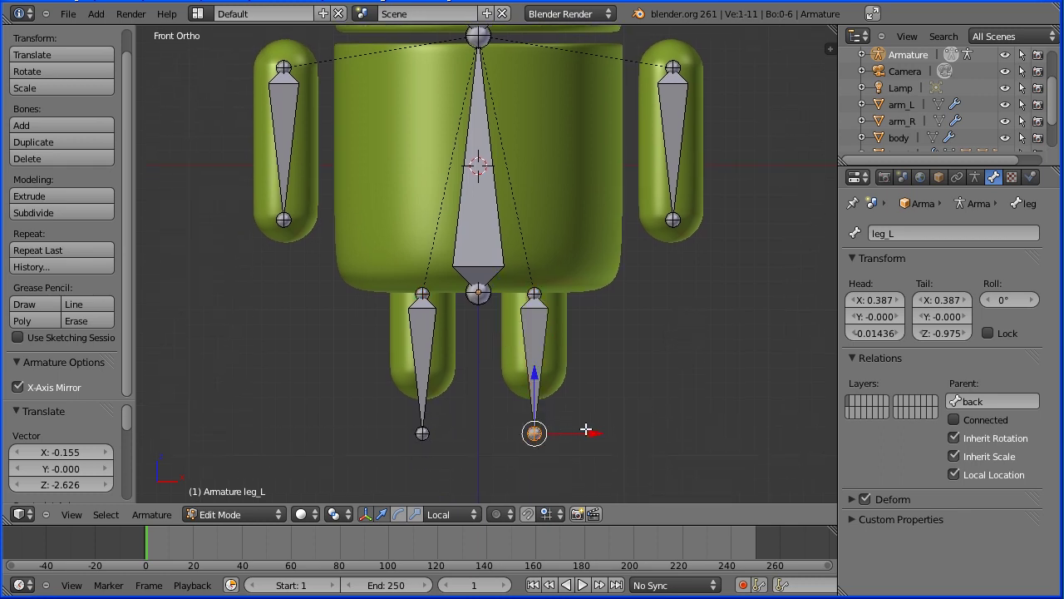
pyautogui.press('g')
pyautogui.press('z')
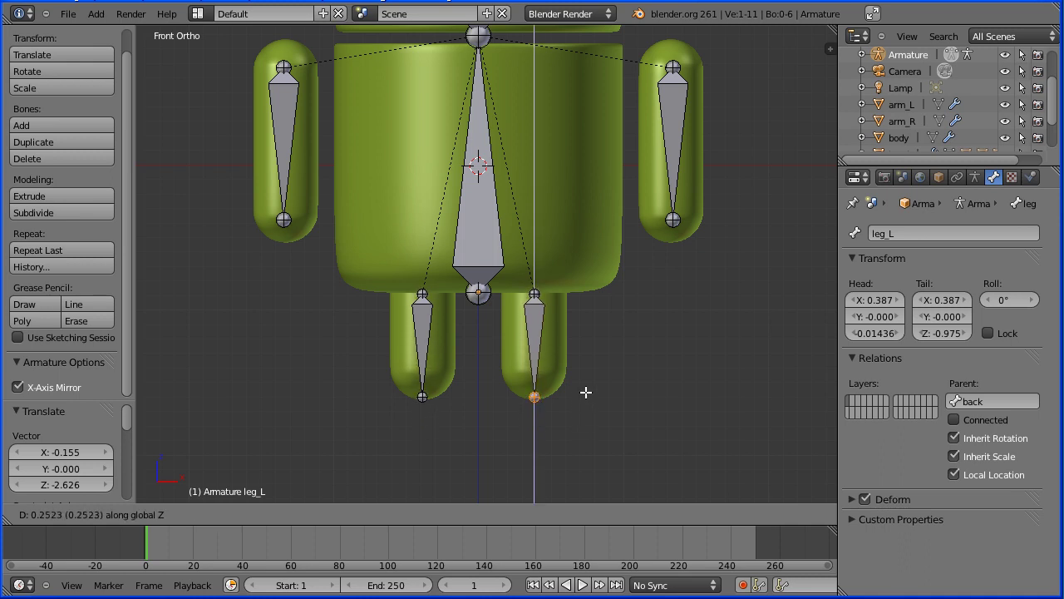
pyautogui.click(585, 393)
pyautogui.press('Tab')
pyautogui.press('Tab')
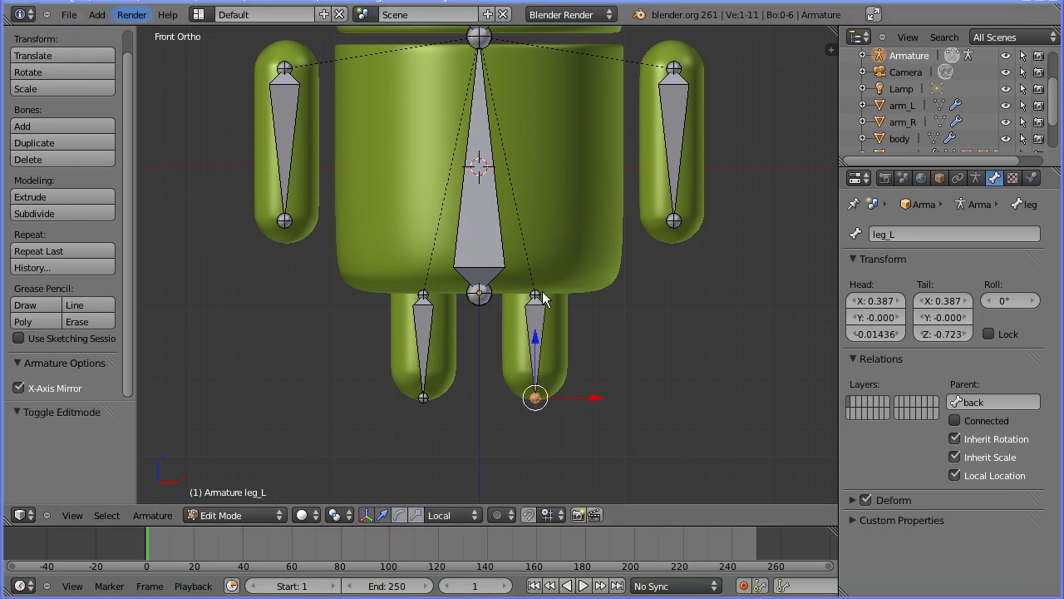
# Switch the armature from Edit Mode to Pose Mode.
pyautogui.keyDown('shift'); pyautogui.moveTo(755, 190); pyautogui.dragTo(771, 311, button='middle'); pyautogui.keyUp('shift')
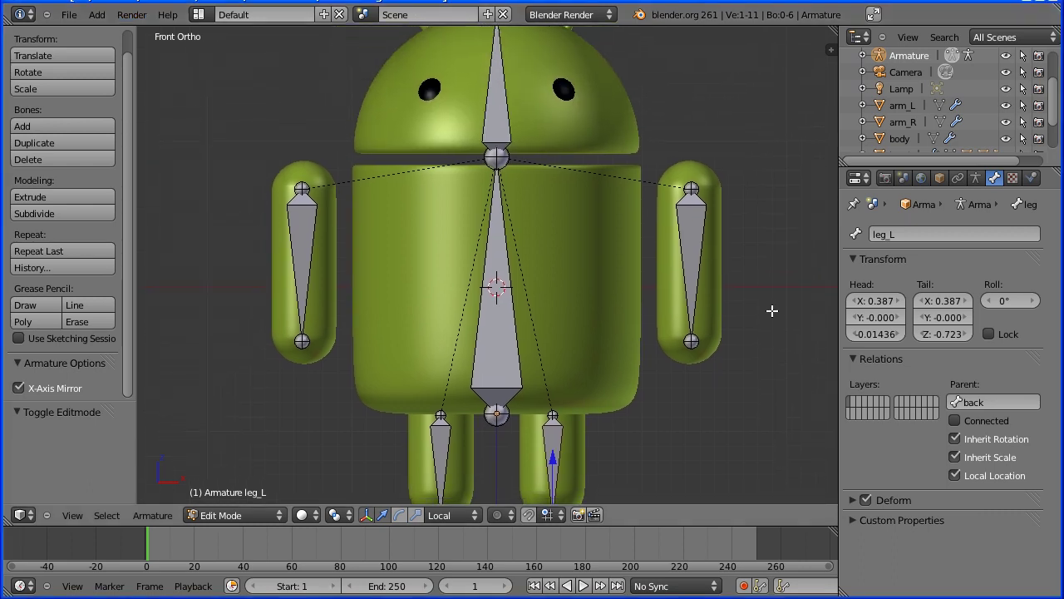
pyautogui.click(266, 515)
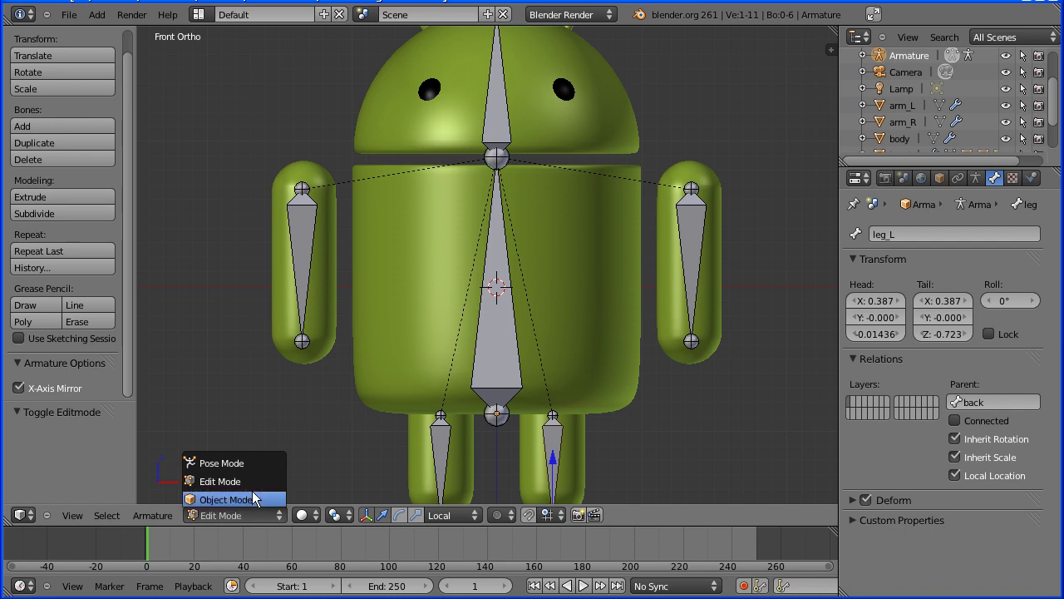
pyautogui.click(277, 468)
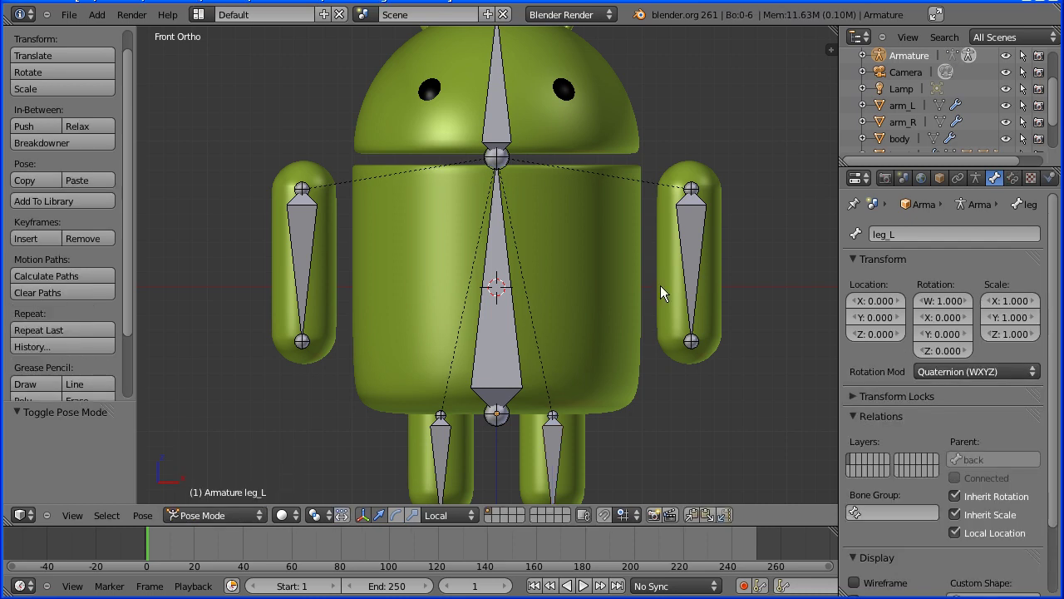
# Test-move the arm_L bone about 0.333 along X and 0.717 along Z, and clear its pose location.
pyautogui.rightClick(697, 243)
pyautogui.press('g')
pyautogui.click(744, 144)
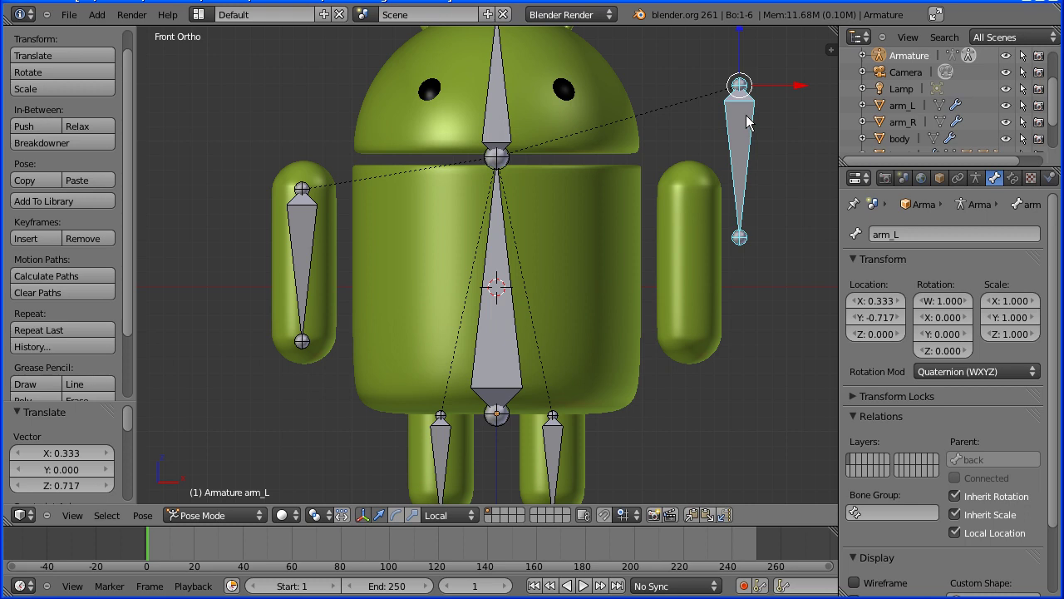
pyautogui.hotkey('alt', 'g')
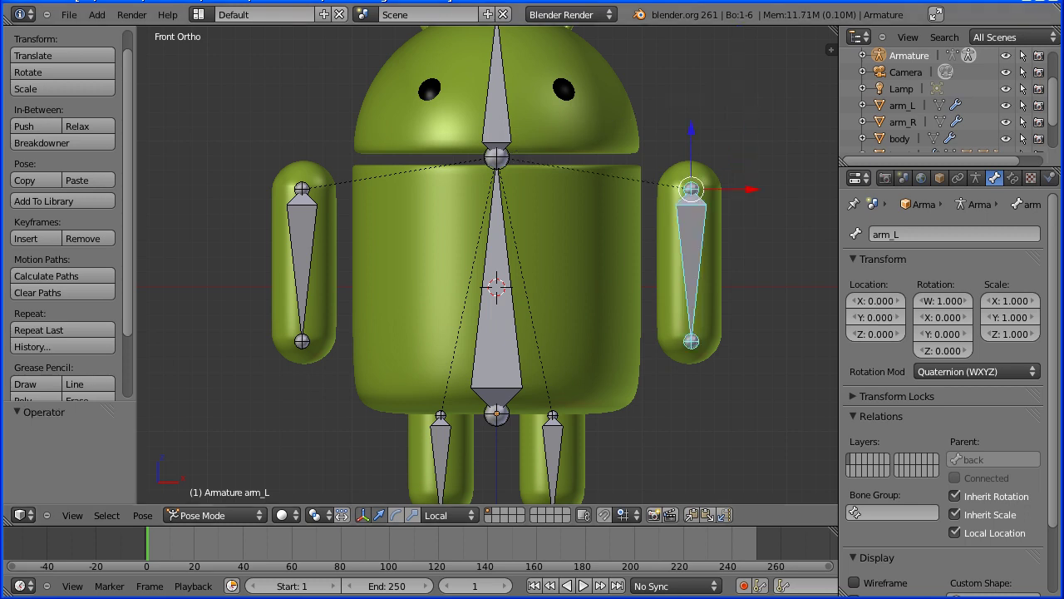
# Parent the arm_L mesh to the arm_L bone of the armature using the Bone parenting option.
pyautogui.rightClick(713, 316)
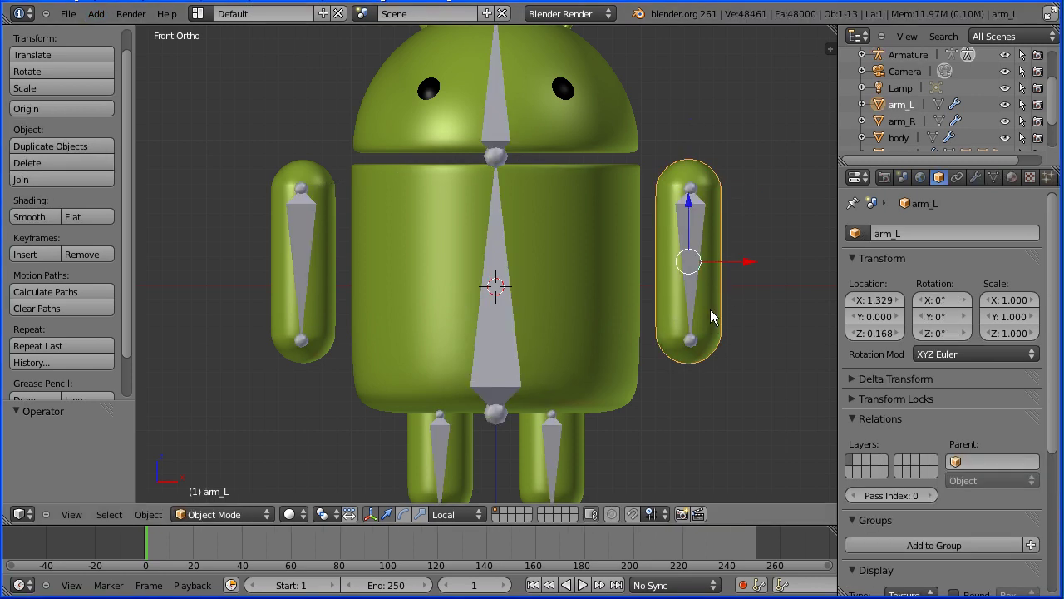
pyautogui.rightClick(696, 228)
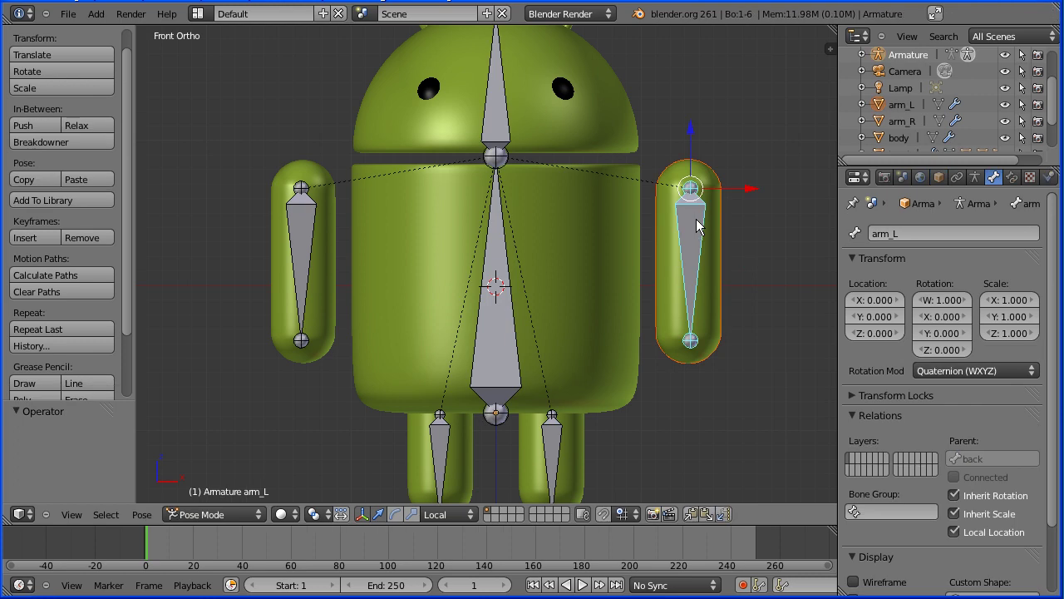
pyautogui.hotkey('ctrl', 'p')
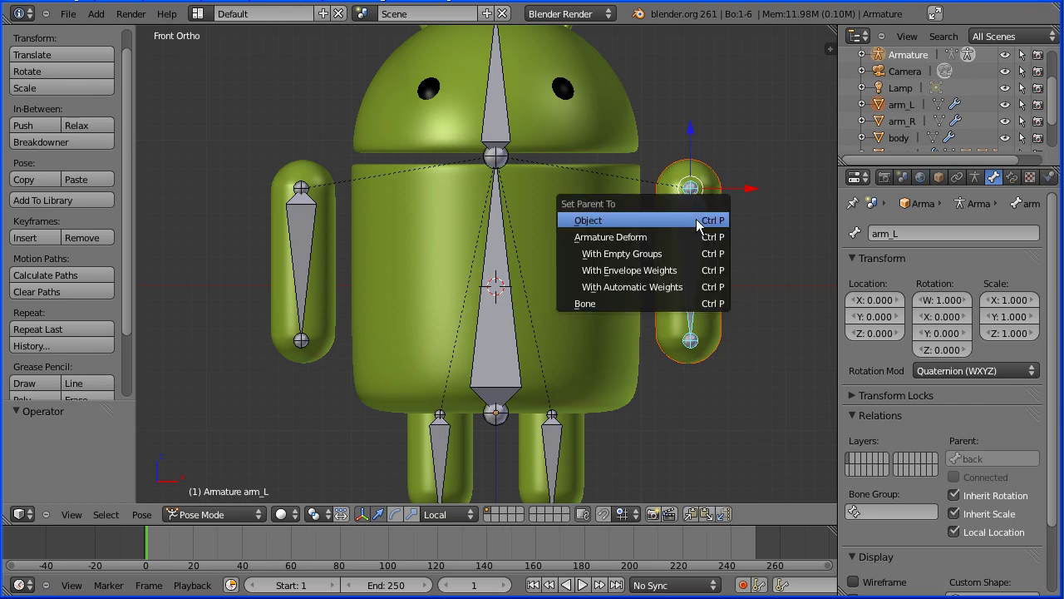
pyautogui.click(655, 304)
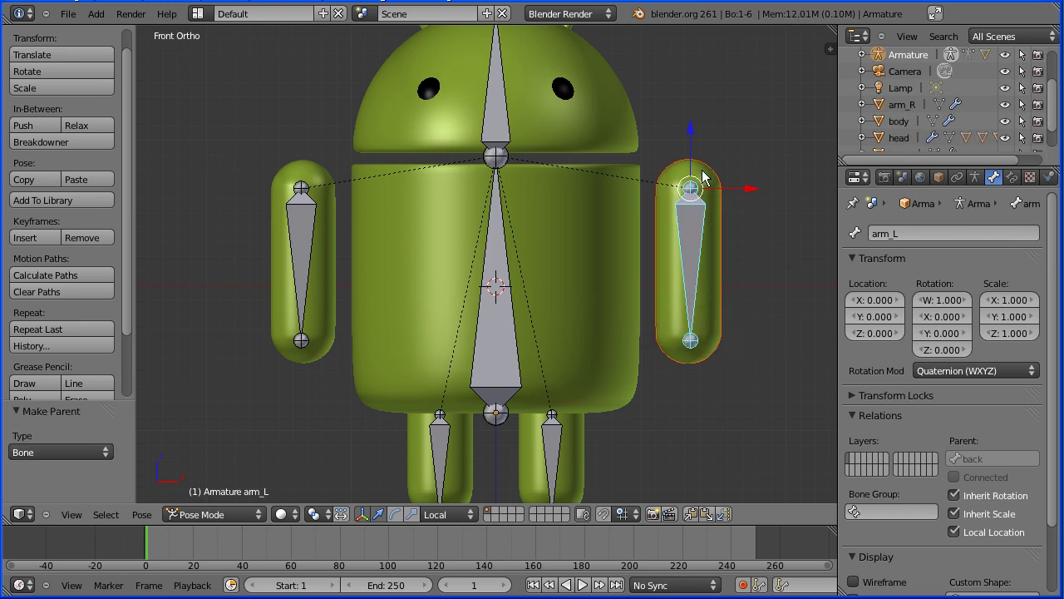
# Parent the arm_R mesh to the arm_R bone using the Bone parenting option.
pyautogui.rightClick(322, 303)
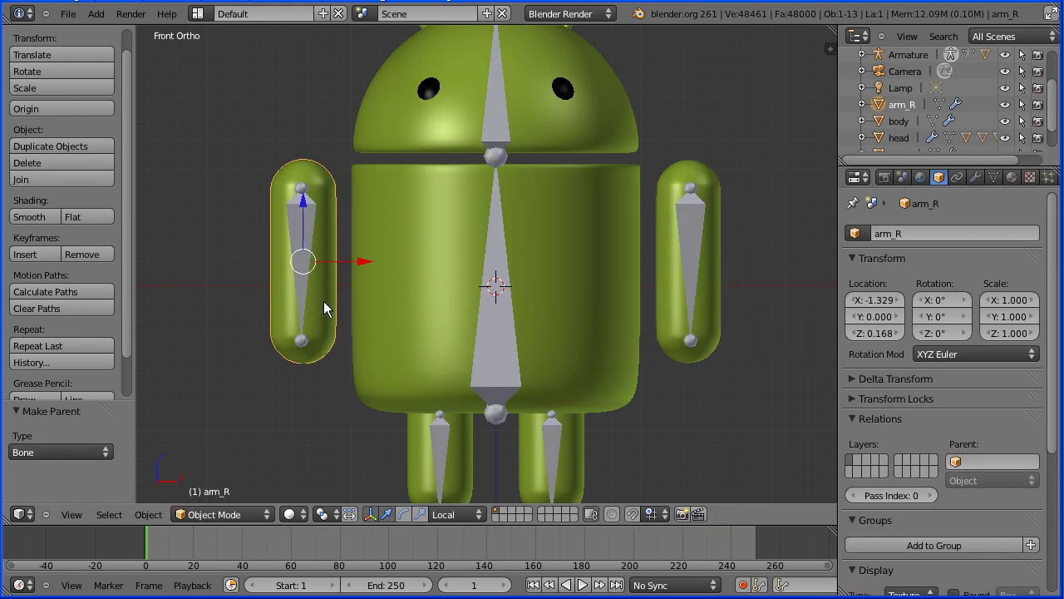
pyautogui.click(301, 222)
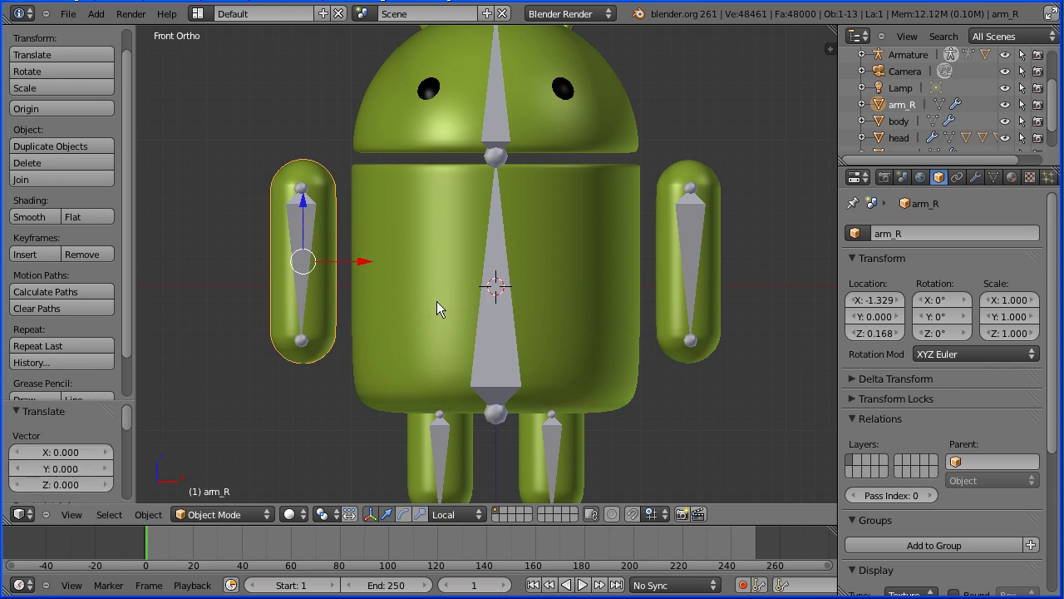
pyautogui.scroll(2, 391, 284)
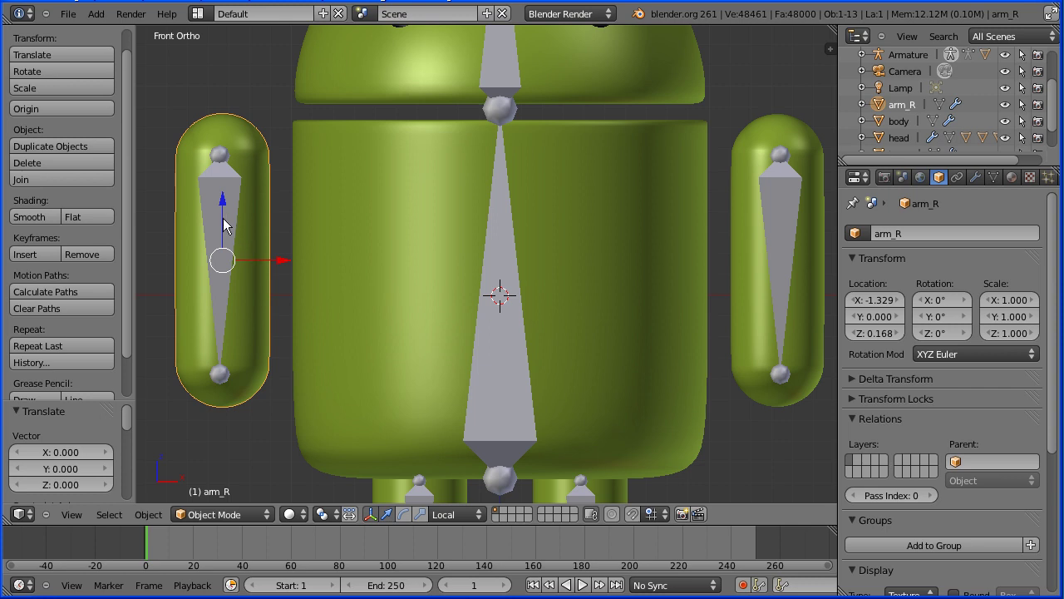
pyautogui.scroll(2, 280, 241)
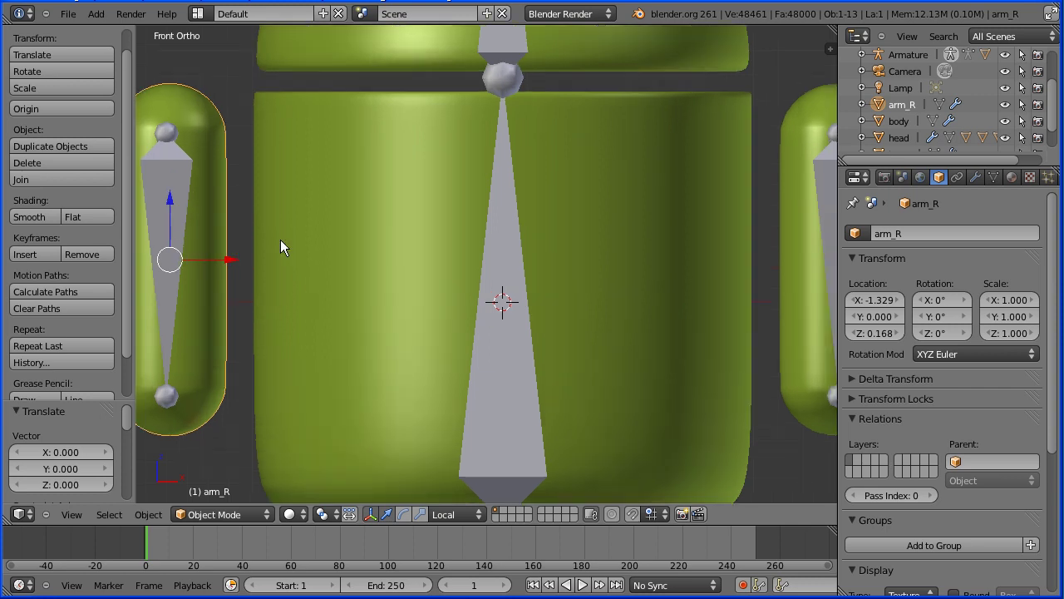
pyautogui.scroll(-1, 280, 240)
pyautogui.rightClick(167, 174)
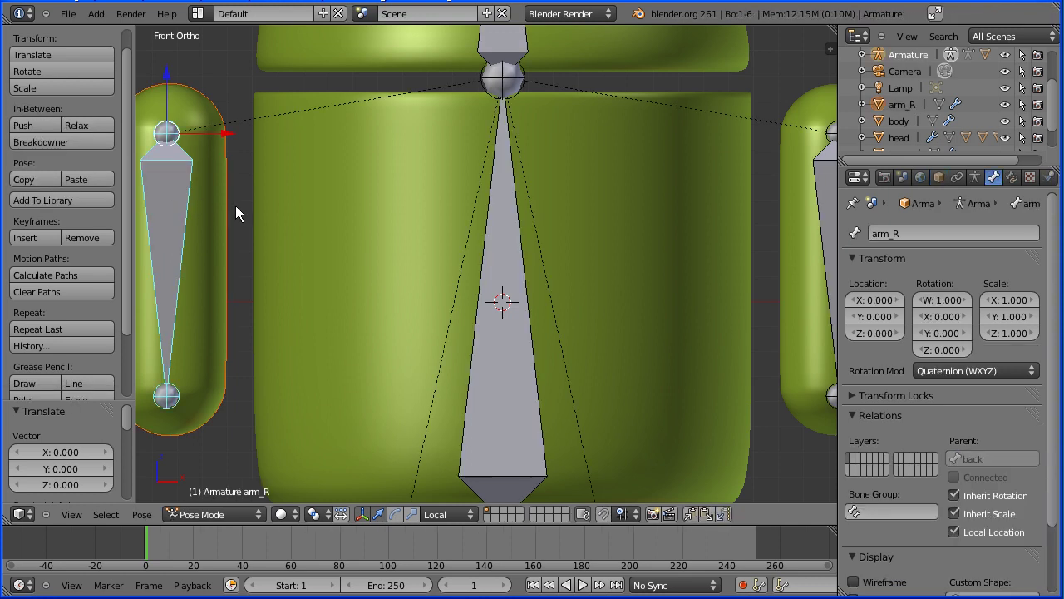
pyautogui.hotkey('ctrl', 'p')
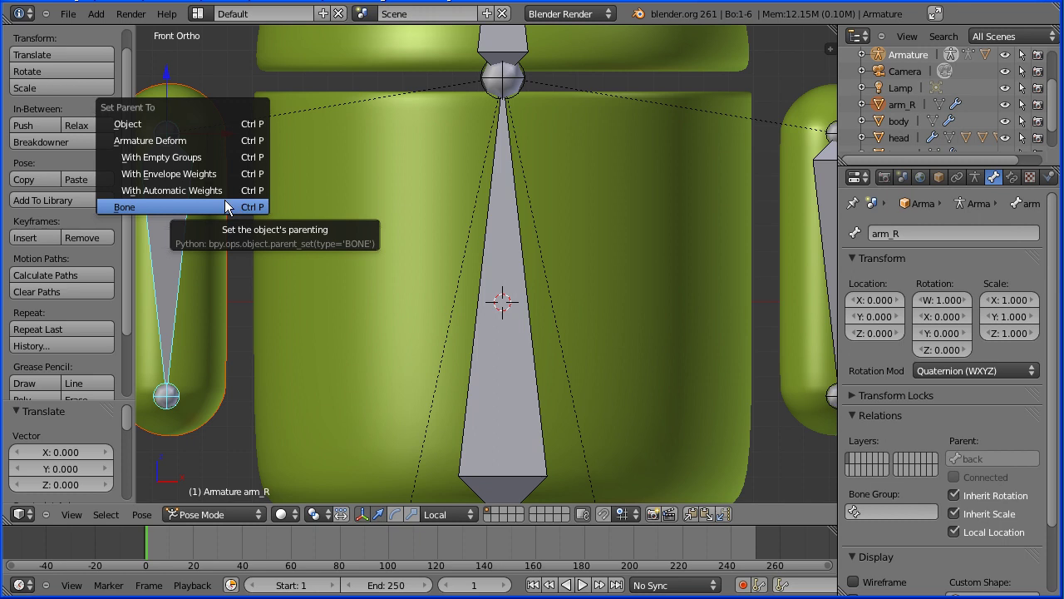
pyautogui.click(214, 206)
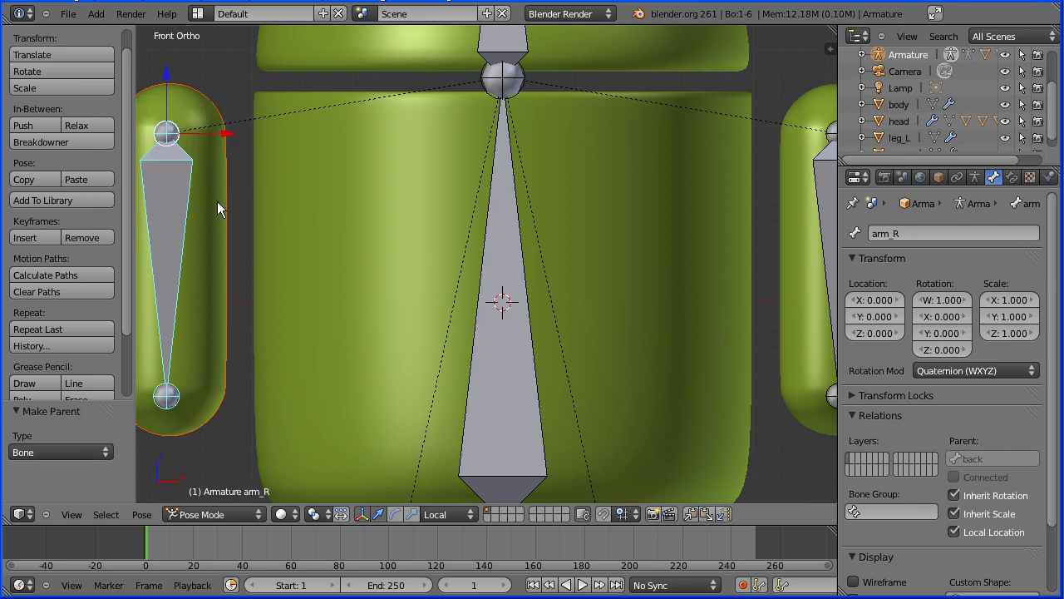
# Parent the android's body mesh to the back bone using the Bone parenting option.
pyautogui.rightClick(384, 222)
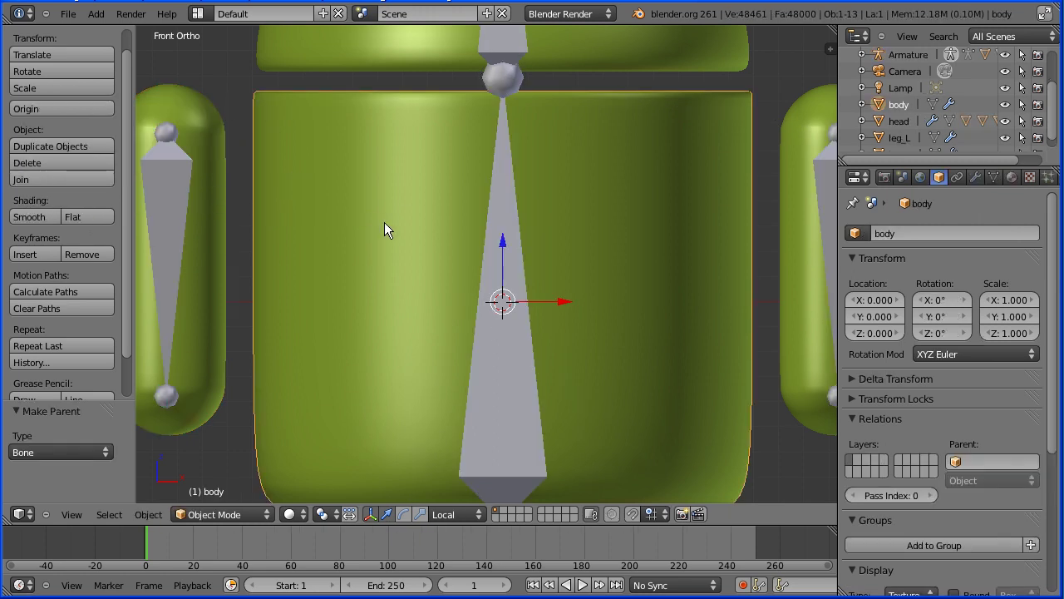
pyautogui.rightClick(506, 427)
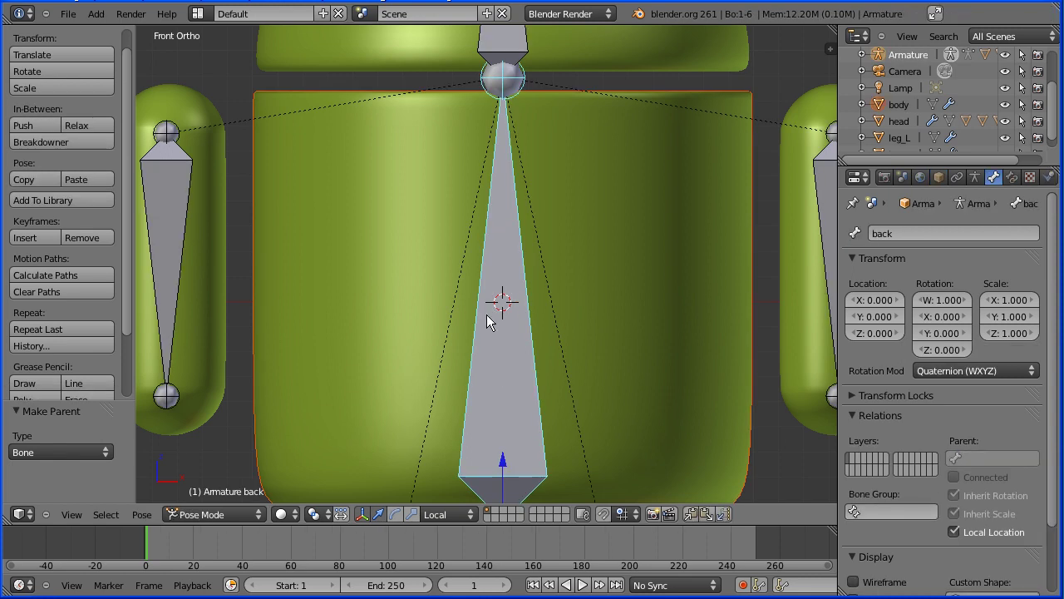
pyautogui.hotkey('ctrl', 'p')
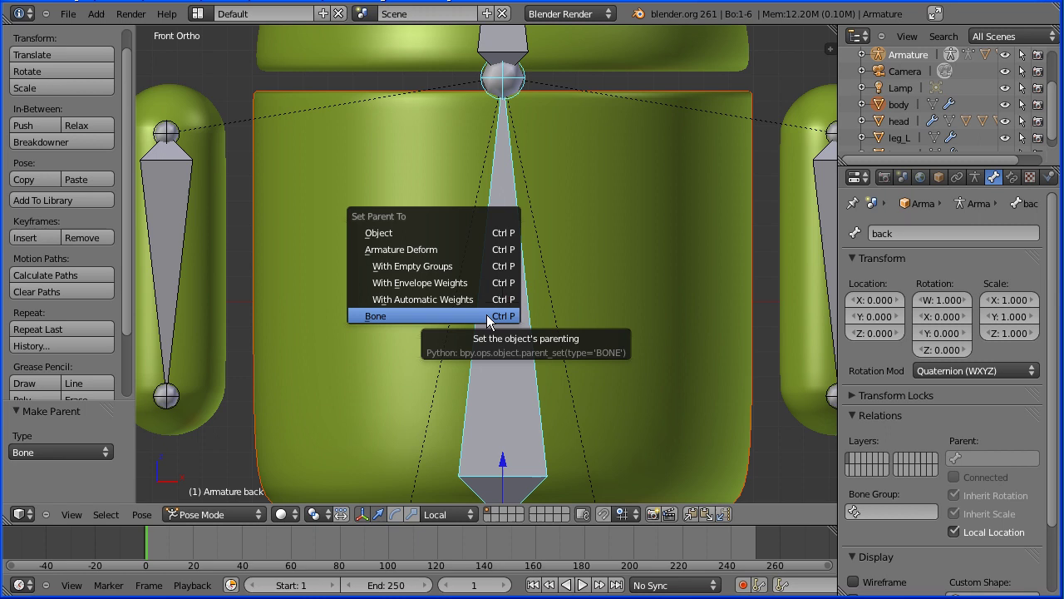
pyautogui.click(487, 321)
# Parent the android's head mesh to the head bone using the Bone parenting option.
pyautogui.rightClick(425, 54)
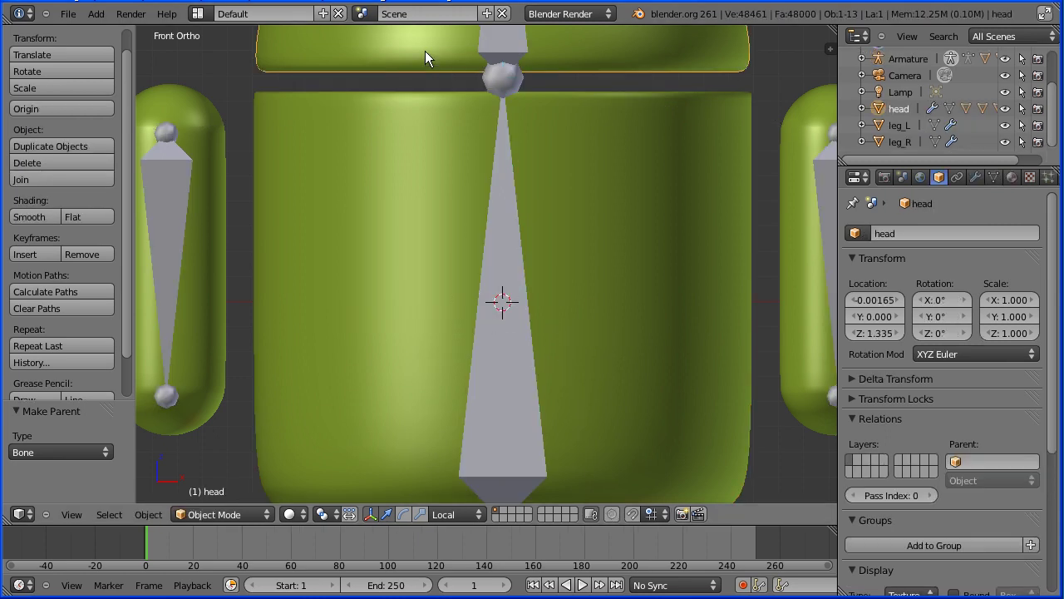
pyautogui.rightClick(501, 50)
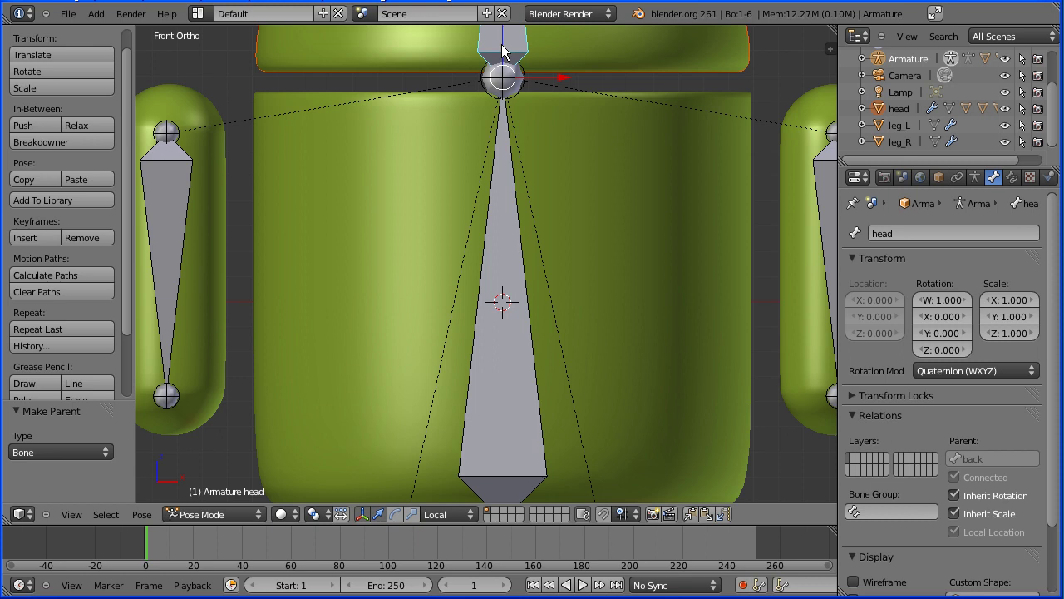
pyautogui.hotkey('ctrl', 'p')
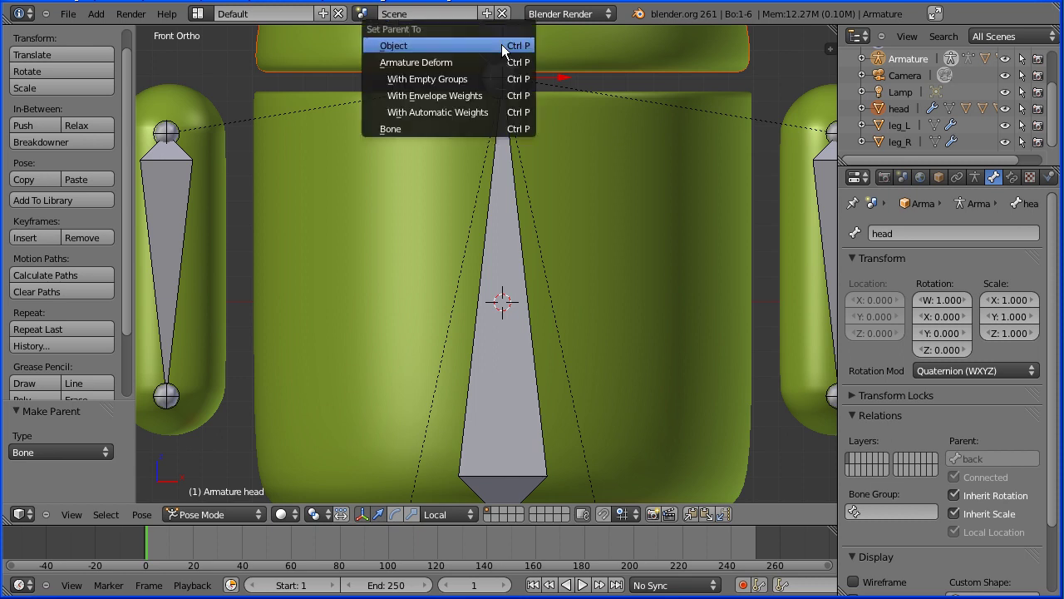
pyautogui.click(414, 131)
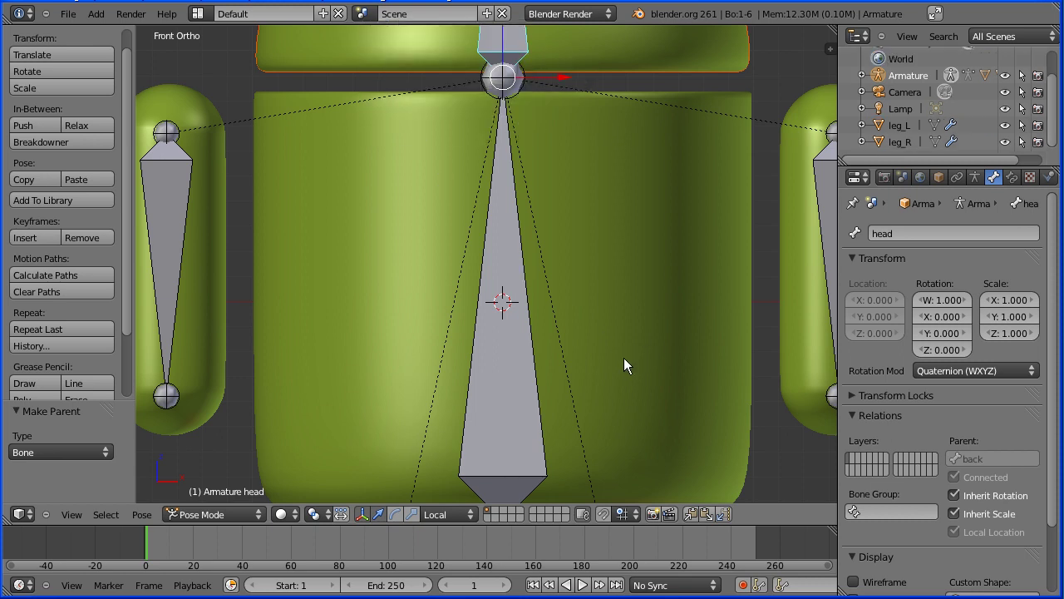
# Parent the leg_R mesh to the leg_R bone using the Bone parenting option.
pyautogui.keyDown('shift'); pyautogui.moveTo(625, 357); pyautogui.dragTo(645, 45, button='middle'); pyautogui.keyUp('shift')
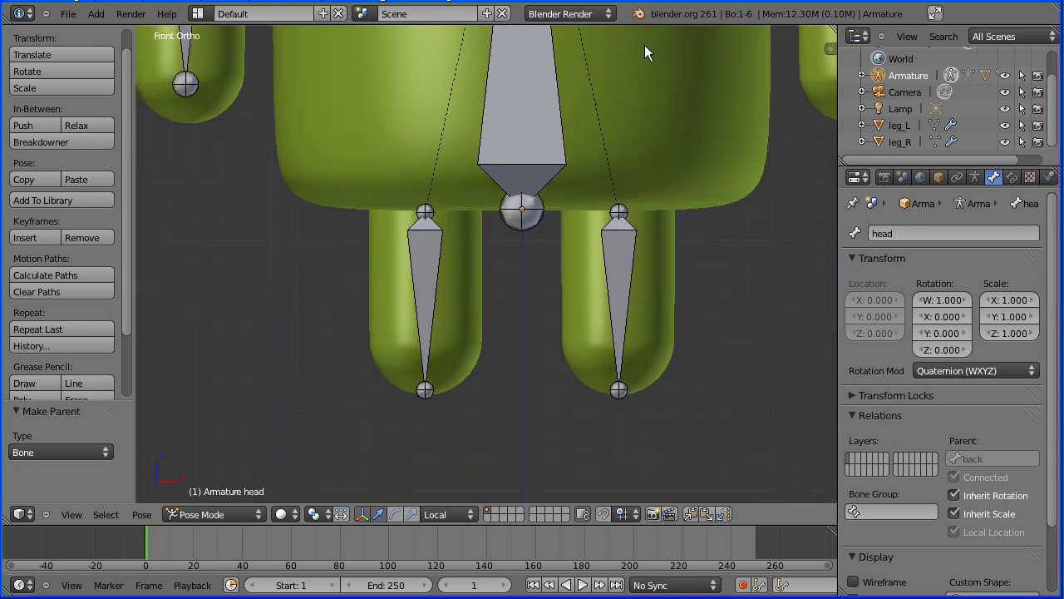
pyautogui.hotkey('ctrl', 'Tab')
pyautogui.rightClick(460, 371)
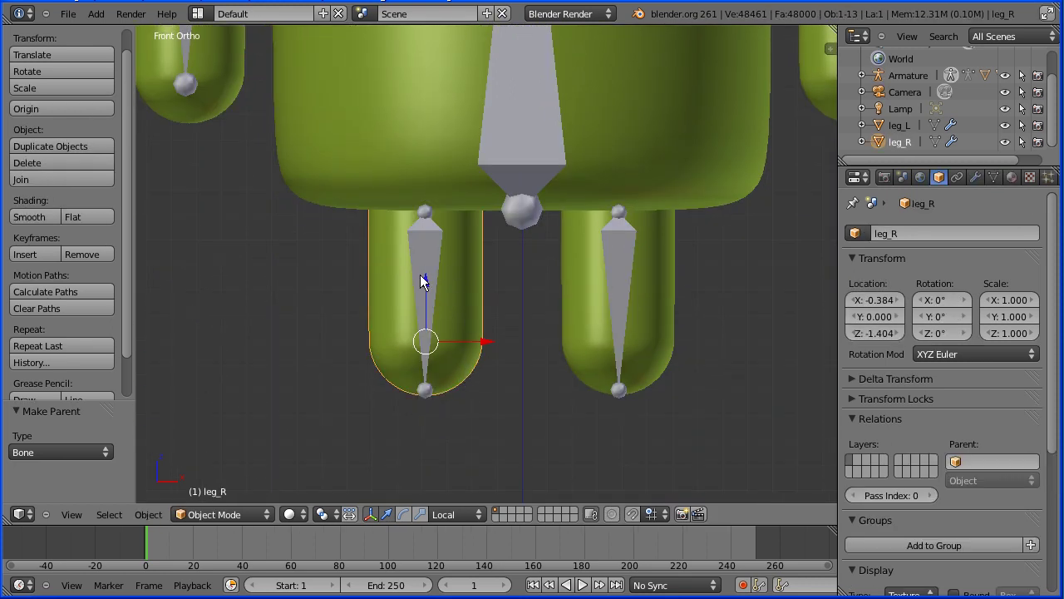
pyautogui.keyDown('shift'); pyautogui.rightClick(428, 249); pyautogui.keyUp('shift')
pyautogui.hotkey('ctrl', 'Tab')
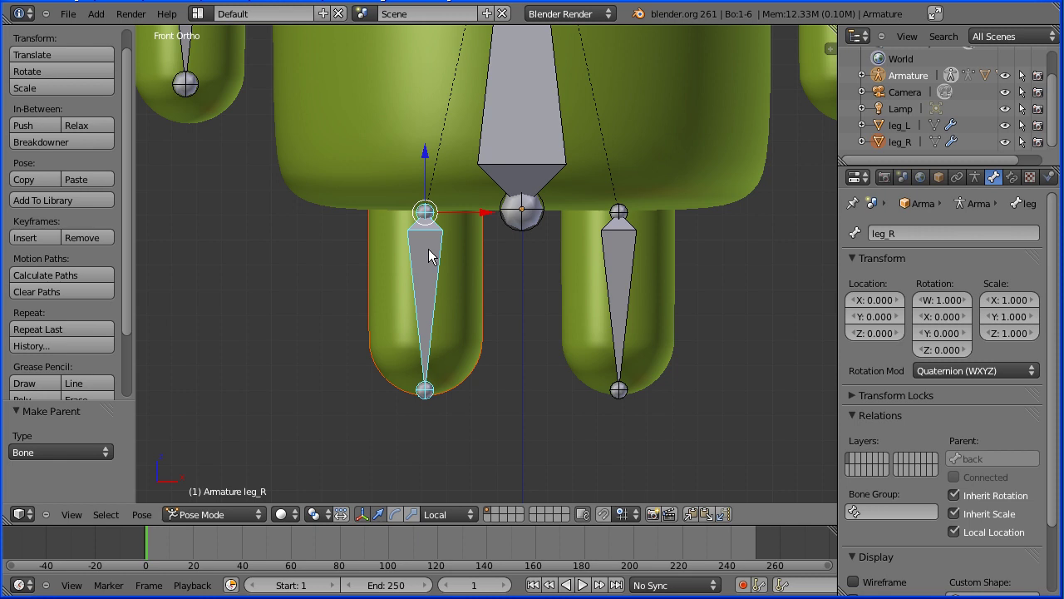
pyautogui.hotkey('ctrl', 'p')
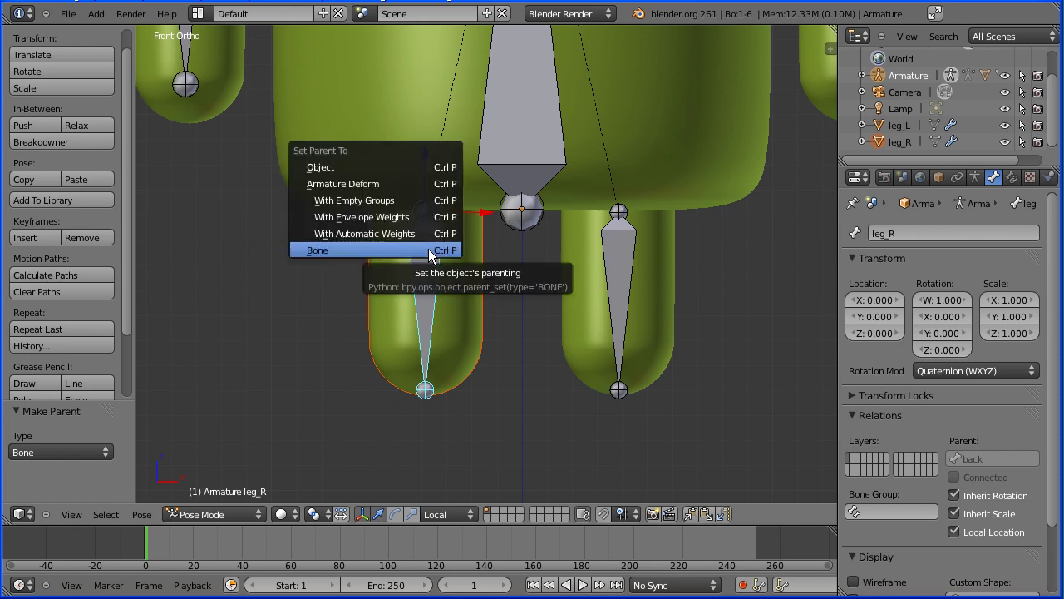
pyautogui.click(429, 249)
# Parent the leg_L mesh to the leg_L bone using the Bone parenting option.
pyautogui.hotkey('ctrl', 'Tab')
pyautogui.rightClick(582, 290)
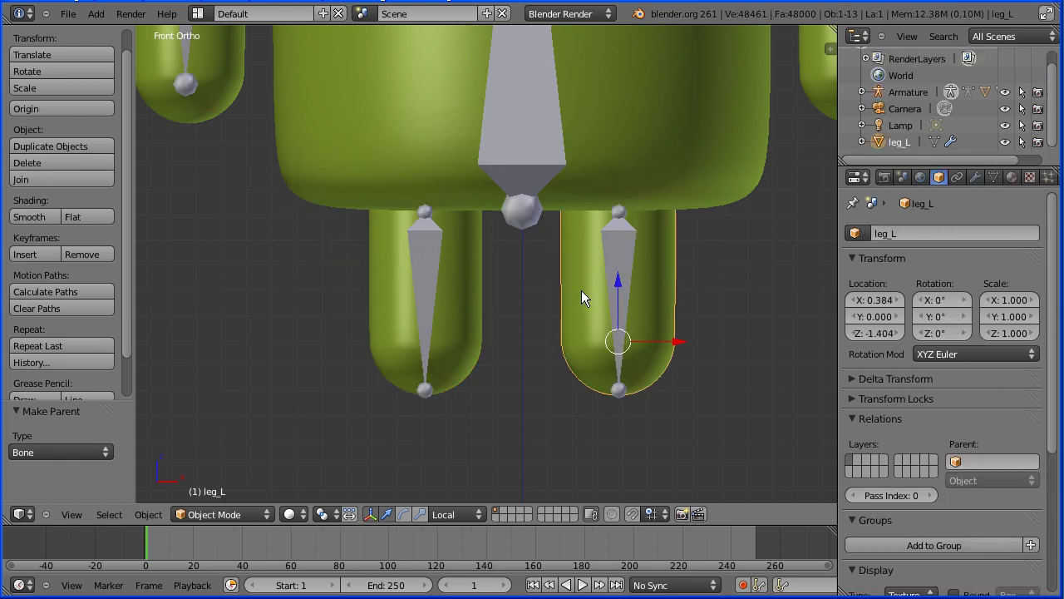
pyautogui.keyDown('shift'); pyautogui.rightClick(618, 247); pyautogui.keyUp('shift')
pyautogui.hotkey('ctrl', 'Tab')
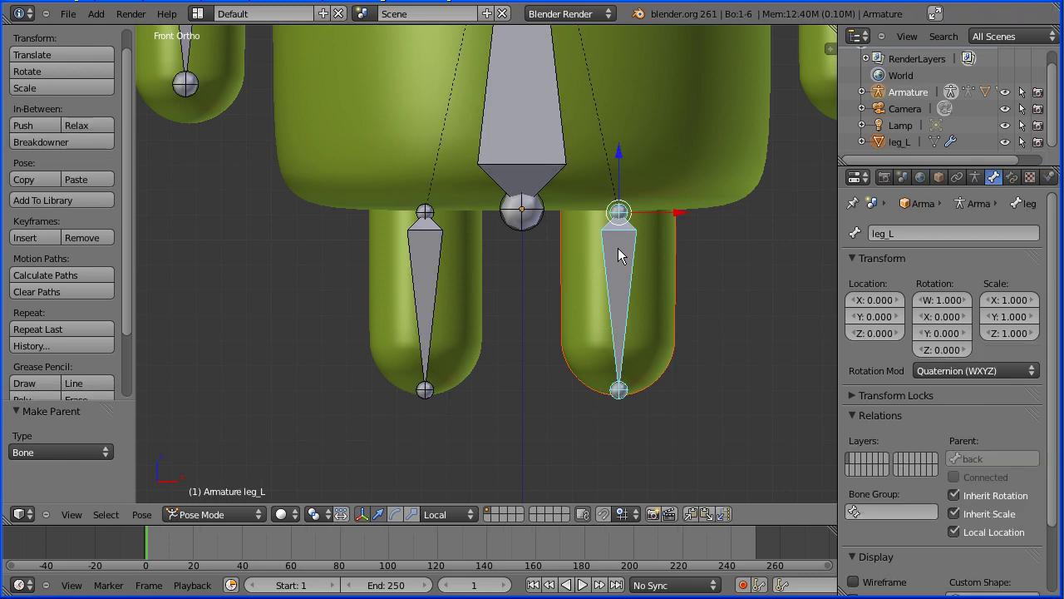
pyautogui.hotkey('ctrl', 'p')
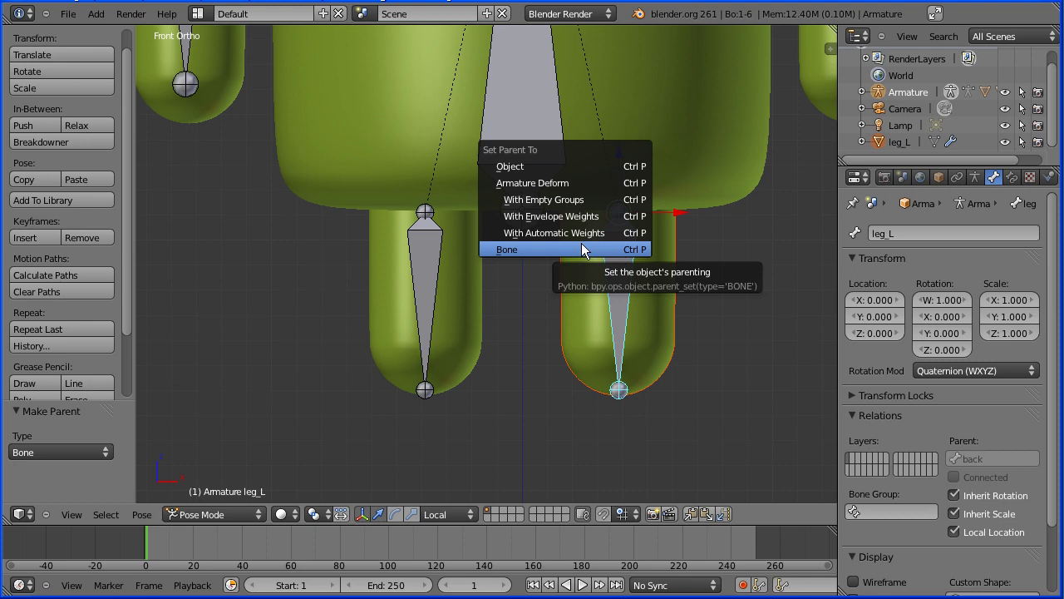
pyautogui.click(584, 249)
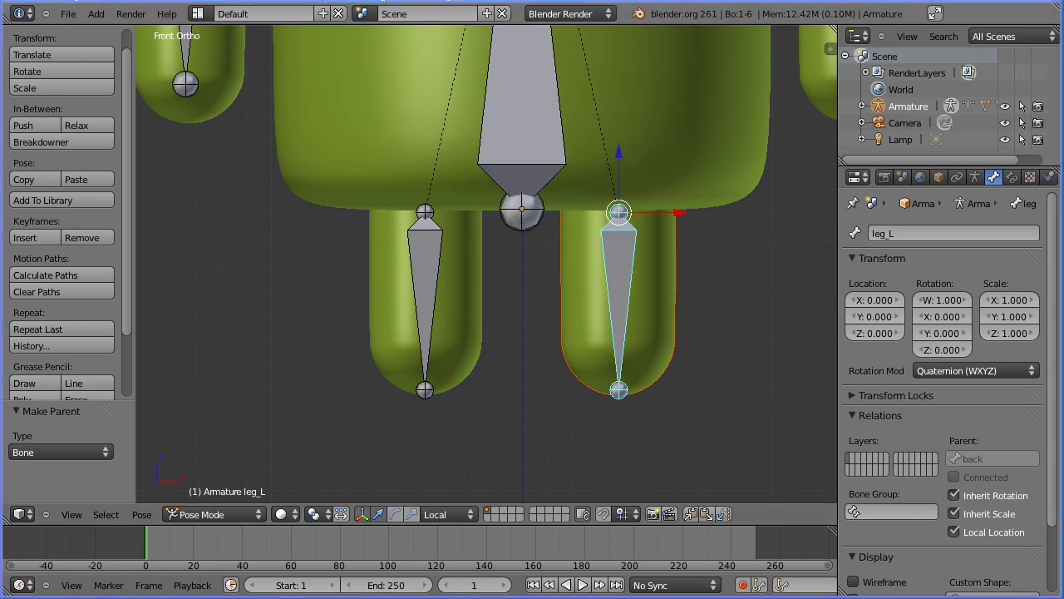
# Test-move the arm_L bone with its mesh about 0.356 along X and 0.401 along Z, and clear its pose location.
pyautogui.rightClick(533, 339)
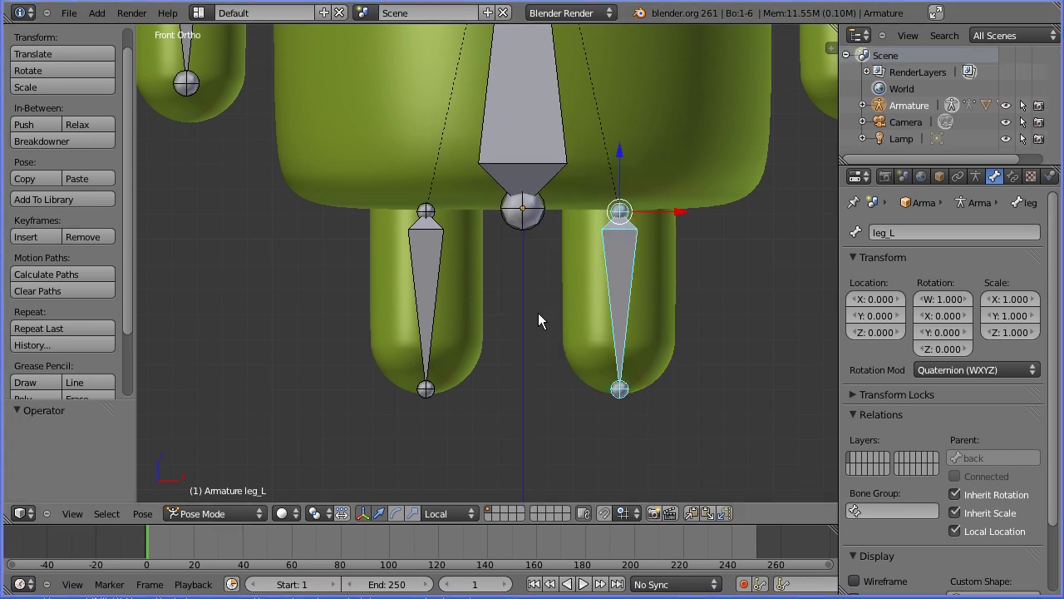
pyautogui.scroll(-3, 538, 313)
pyautogui.keyDown('shift'); pyautogui.moveTo(683, 215); pyautogui.dragTo(673, 396, button='middle'); pyautogui.keyUp('shift')
pyautogui.rightClick(693, 250)
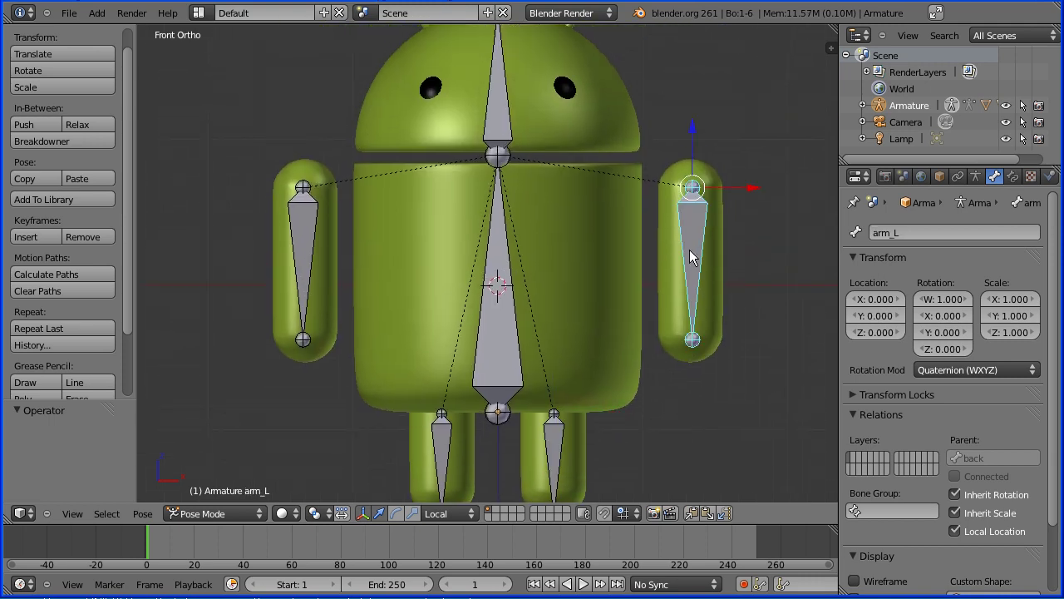
pyautogui.press('g')
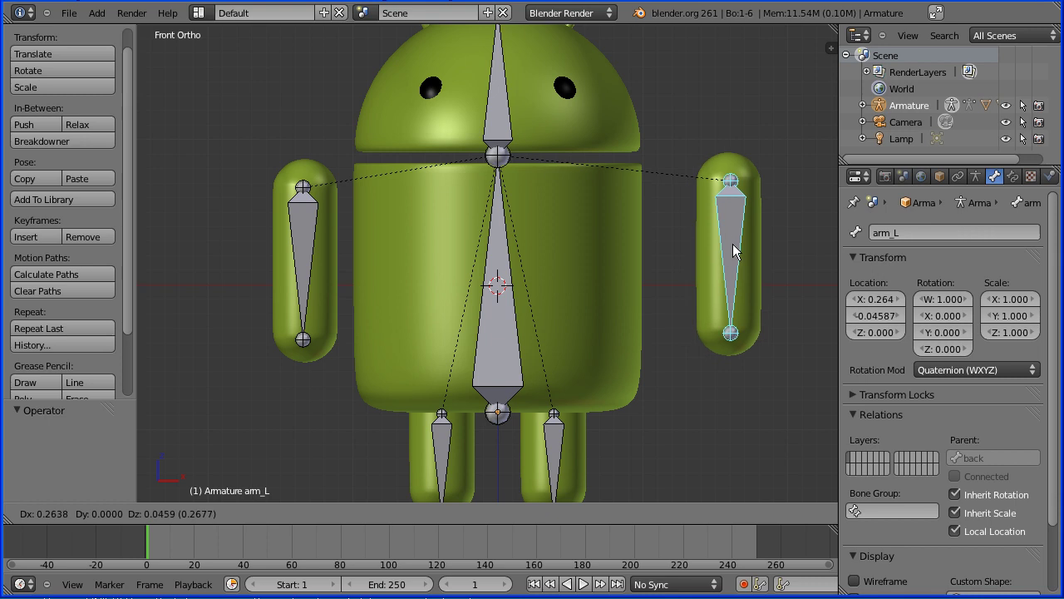
pyautogui.click(737, 195)
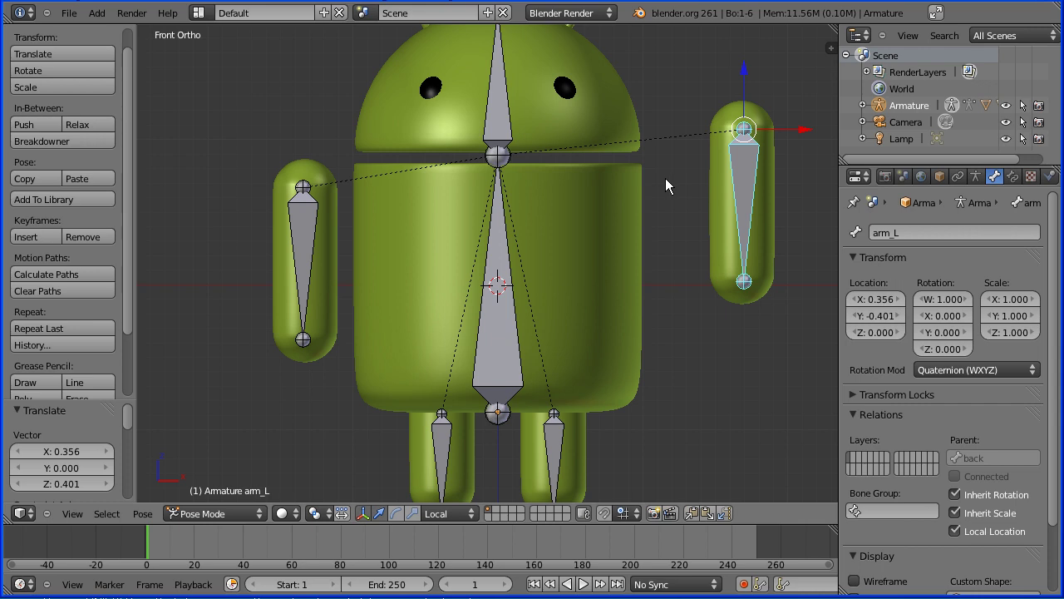
pyautogui.hotkey('alt', 'g')
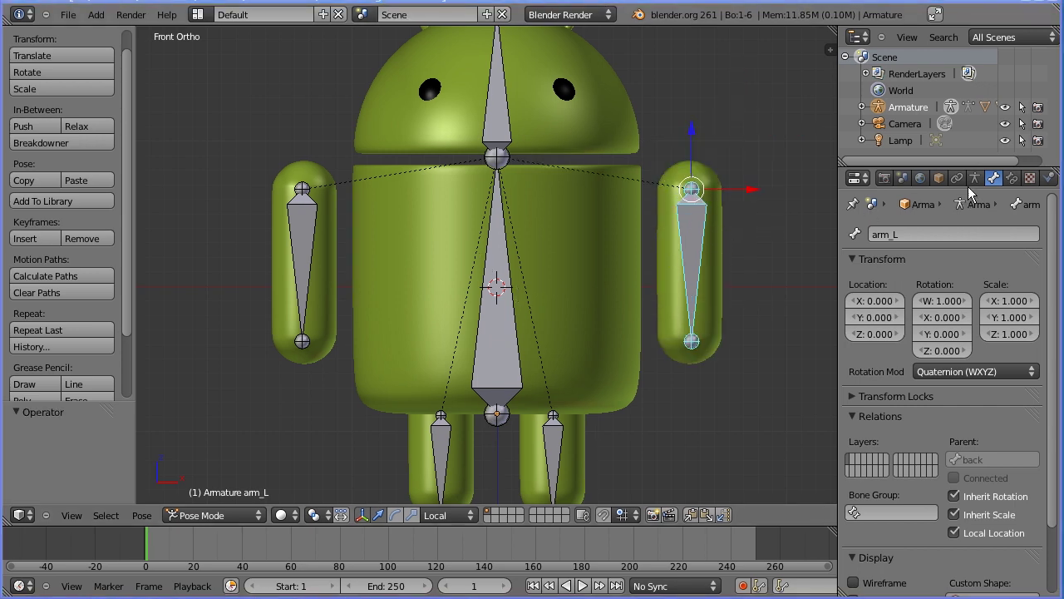
# Add an Inverse Kinematics bone constraint to the arm_L bone and set its chain length to 1.
pyautogui.click(1013, 178)
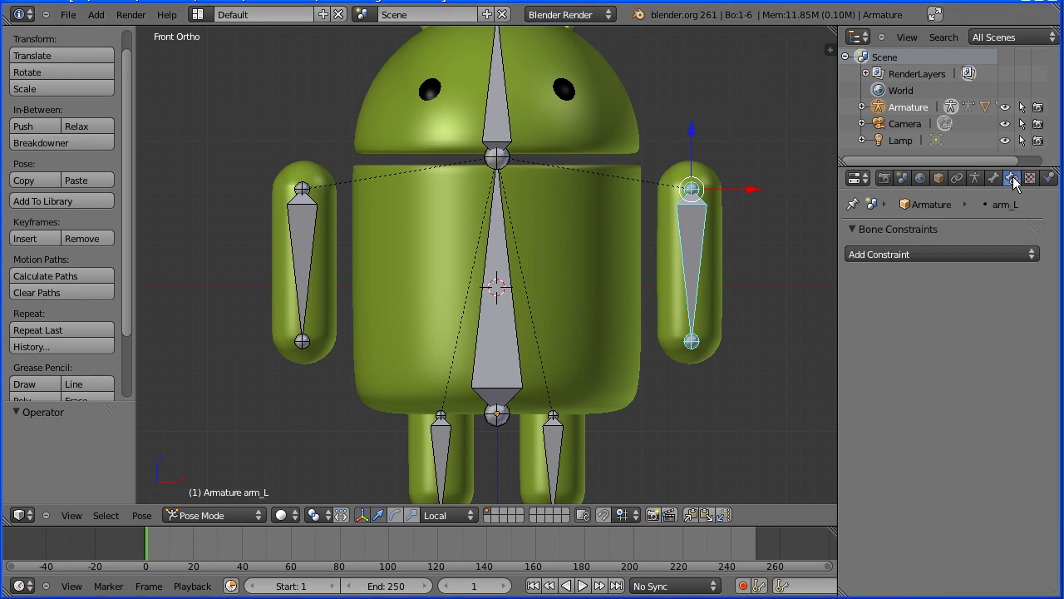
pyautogui.click(974, 255)
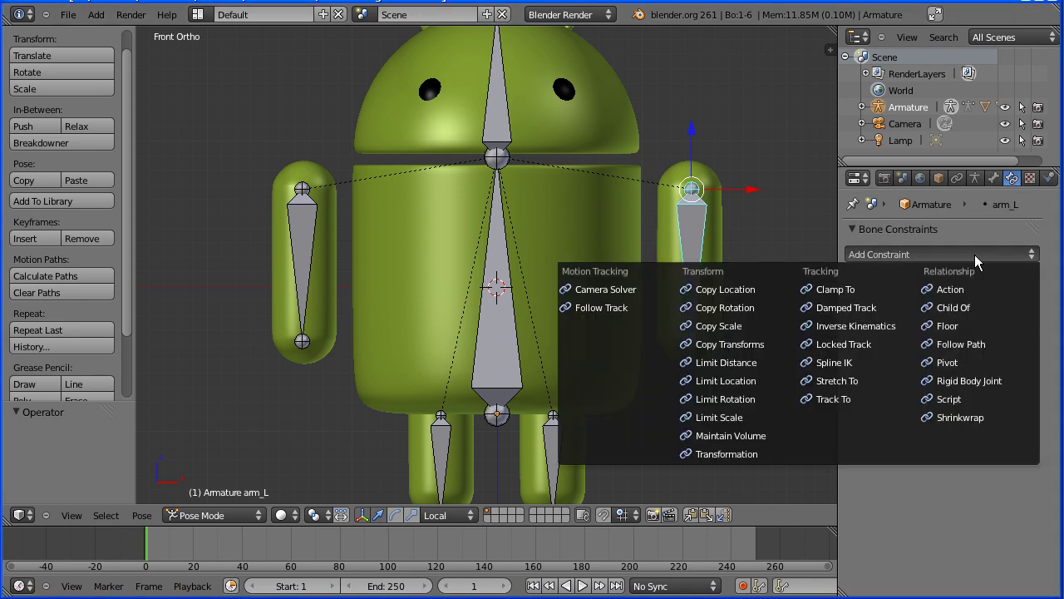
pyautogui.click(868, 327)
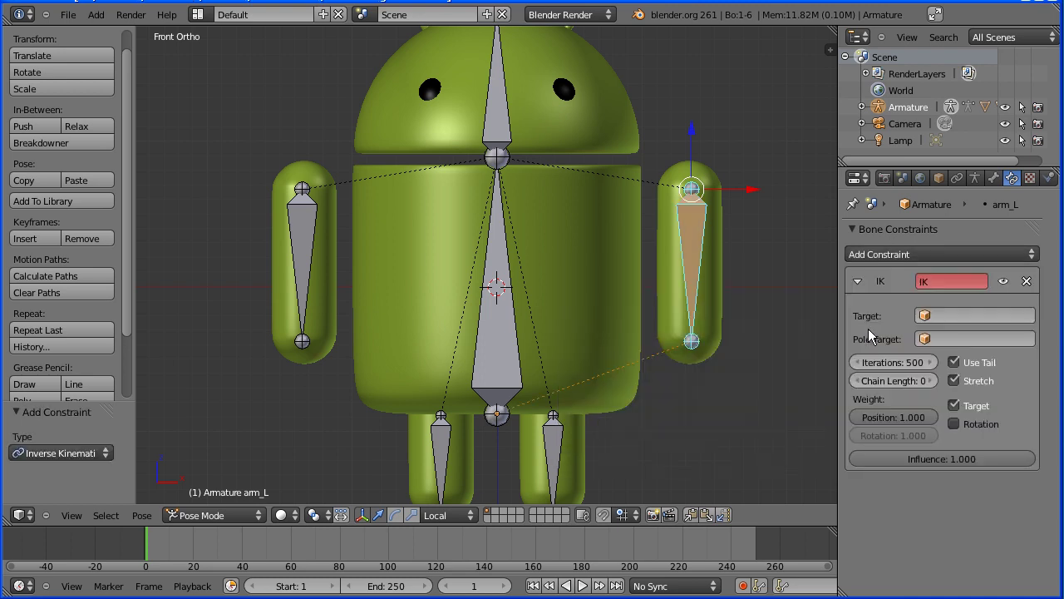
pyautogui.click(934, 380)
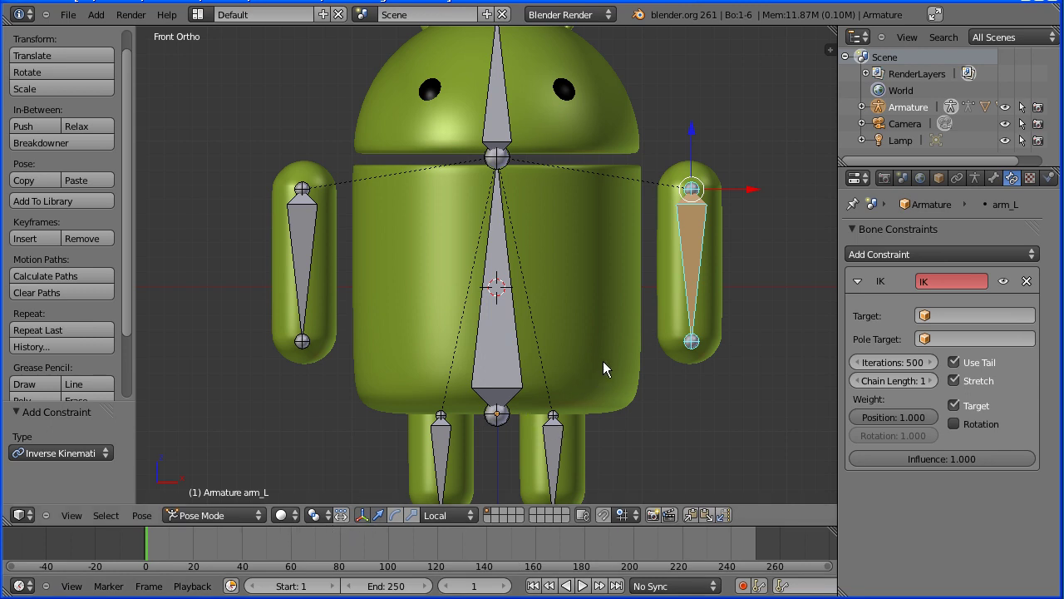
# Test the arm_L bone's inverse kinematics by moving it about 0.390 along X and 0.470 along Z.
pyautogui.press('g')
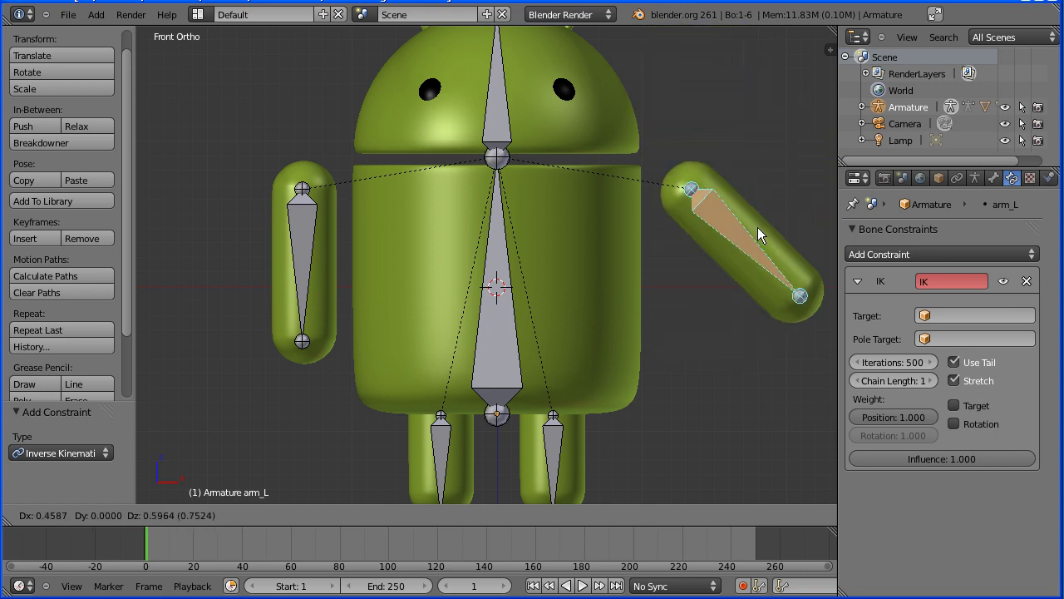
pyautogui.click(749, 233)
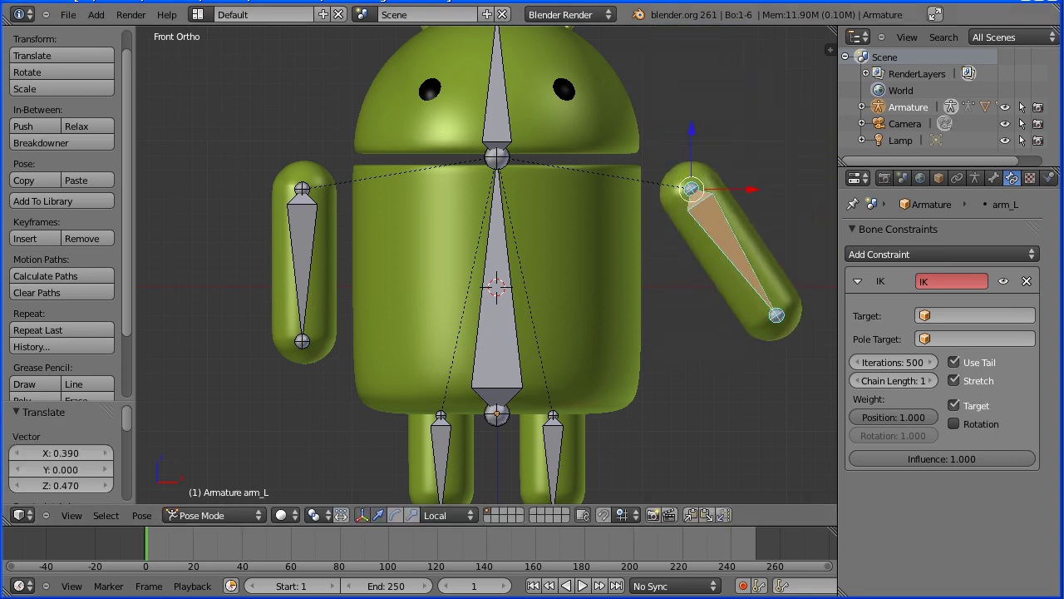
# Add an Inverse Kinematics bone constraint to the arm_R bone and set its chain length to 1.
pyautogui.rightClick(297, 226)
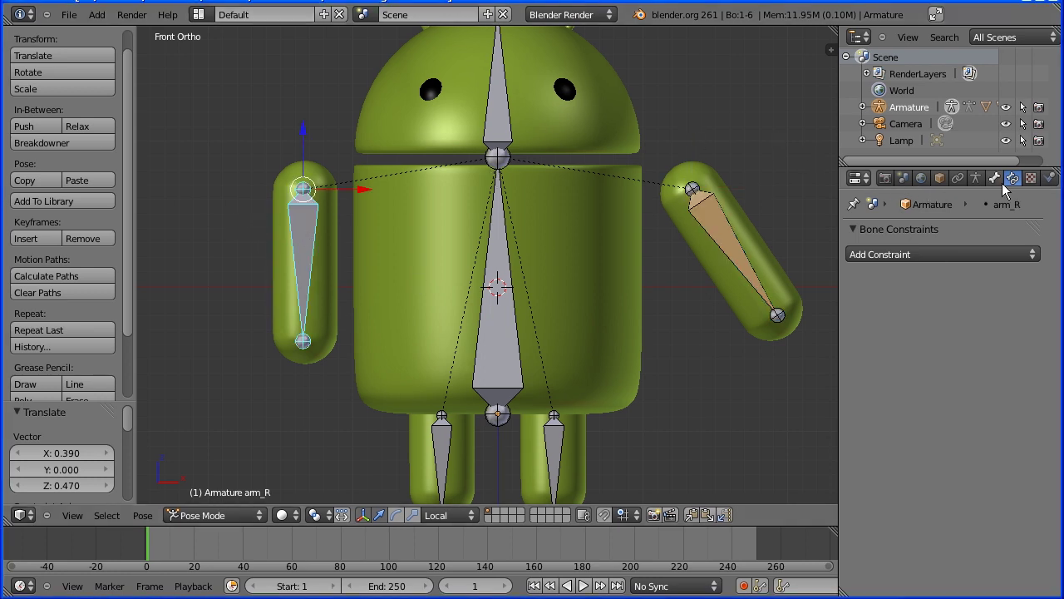
pyautogui.click(981, 254)
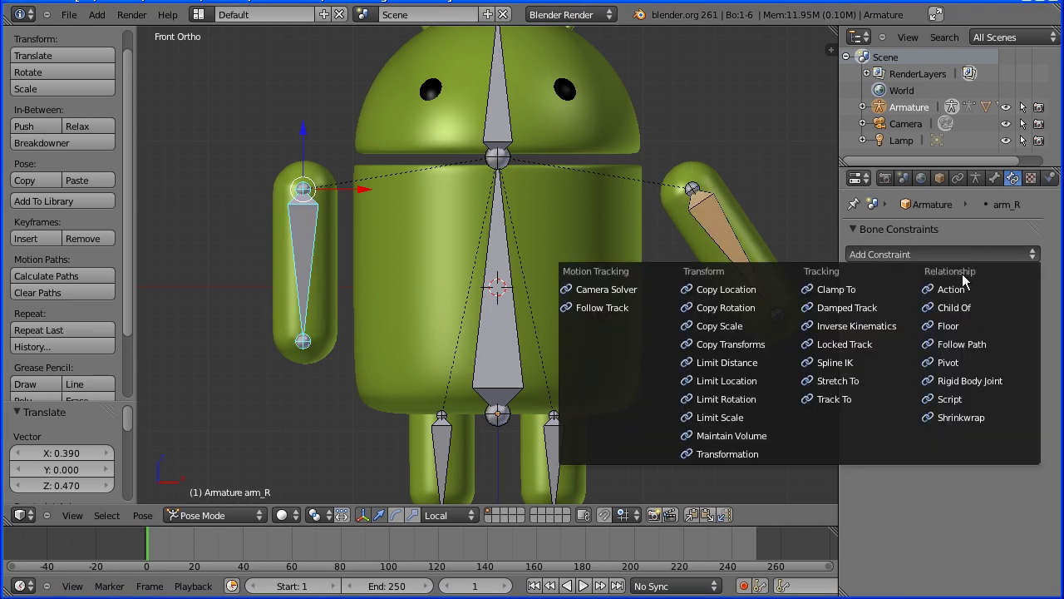
pyautogui.click(892, 332)
pyautogui.click(934, 382)
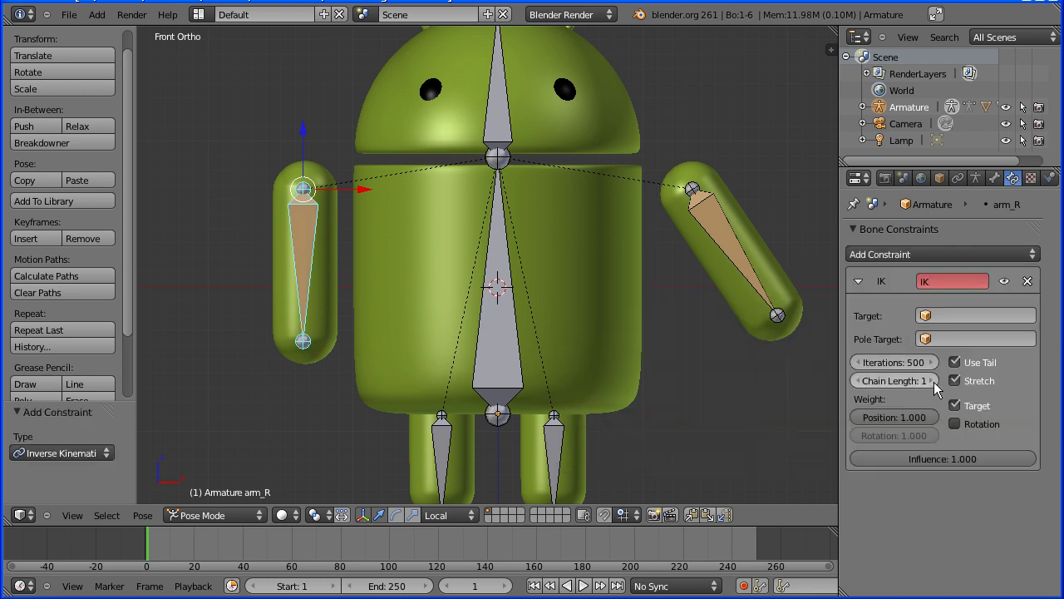
# Add an Inverse Kinematics bone constraint to the leg_L bone.
pyautogui.rightClick(556, 453)
pyautogui.click(968, 251)
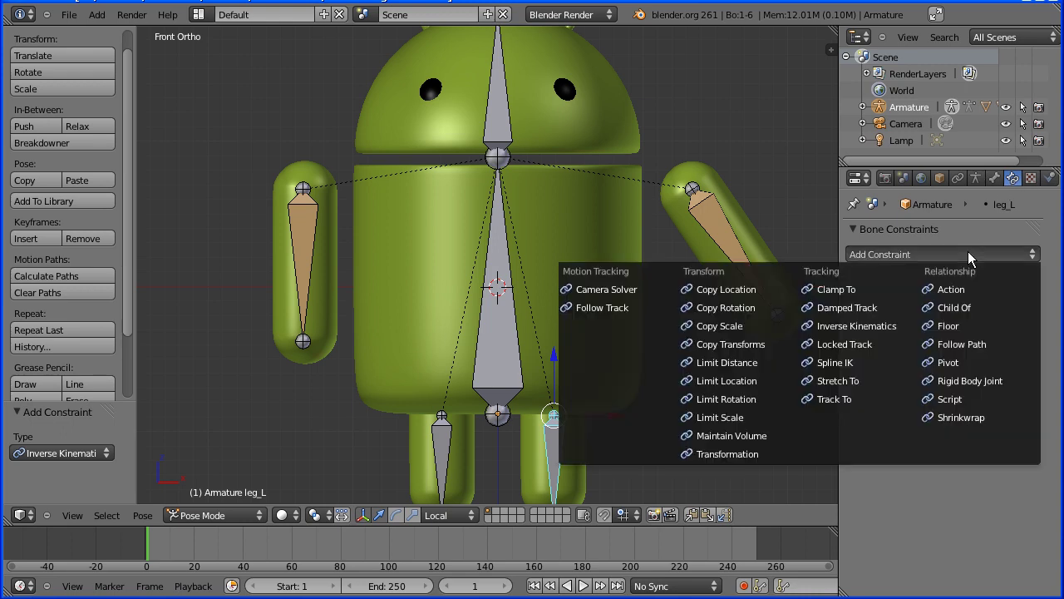
pyautogui.click(878, 329)
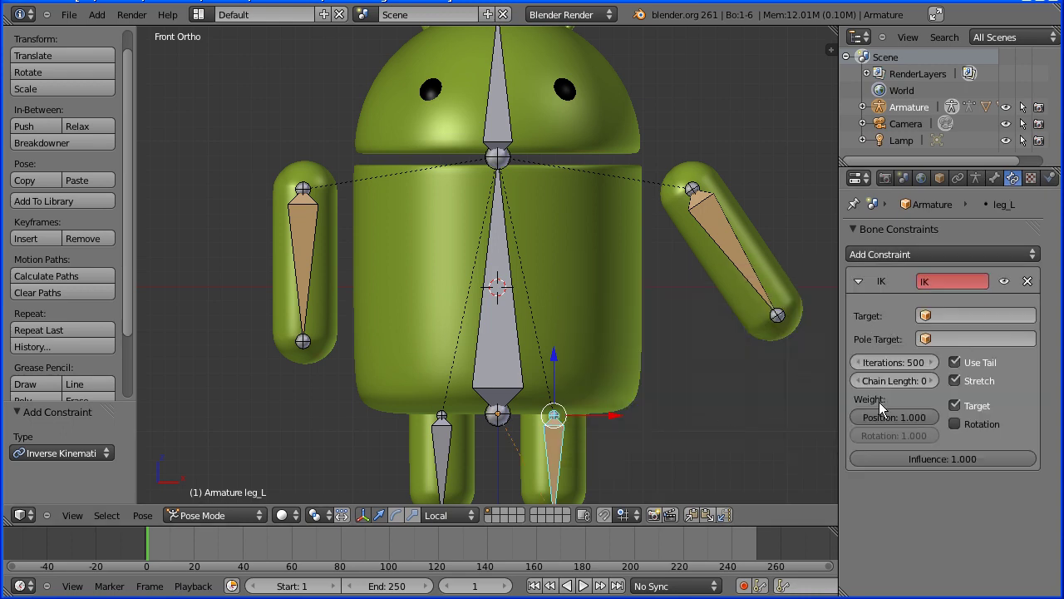
# Add an Inverse Kinematics constraint to the leg_R bone and set the chain length to 1 for both leg bones.
pyautogui.rightClick(445, 450)
pyautogui.click(962, 253)
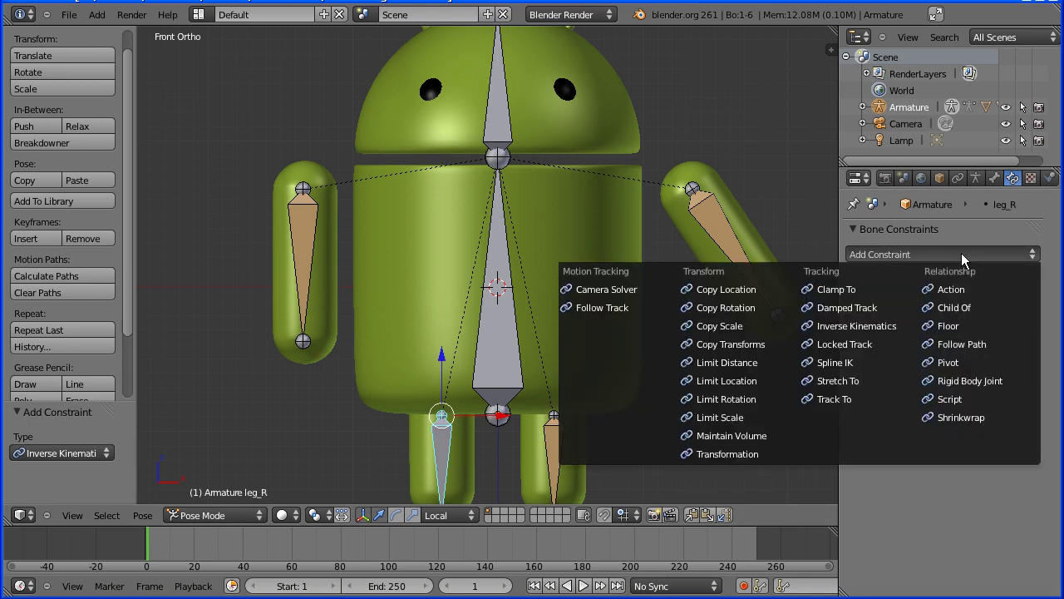
pyautogui.click(905, 326)
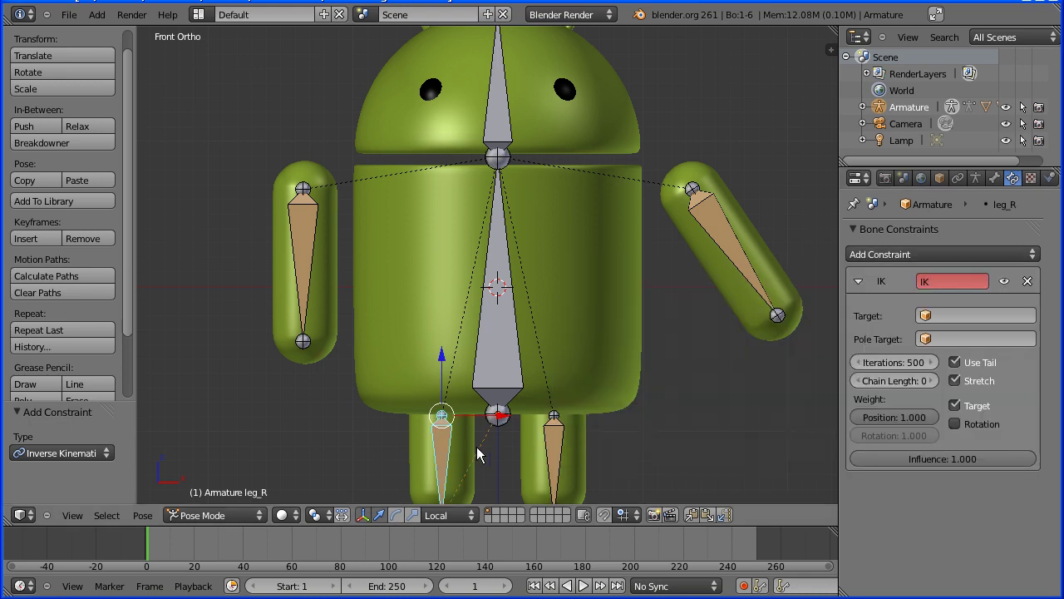
pyautogui.click(933, 380)
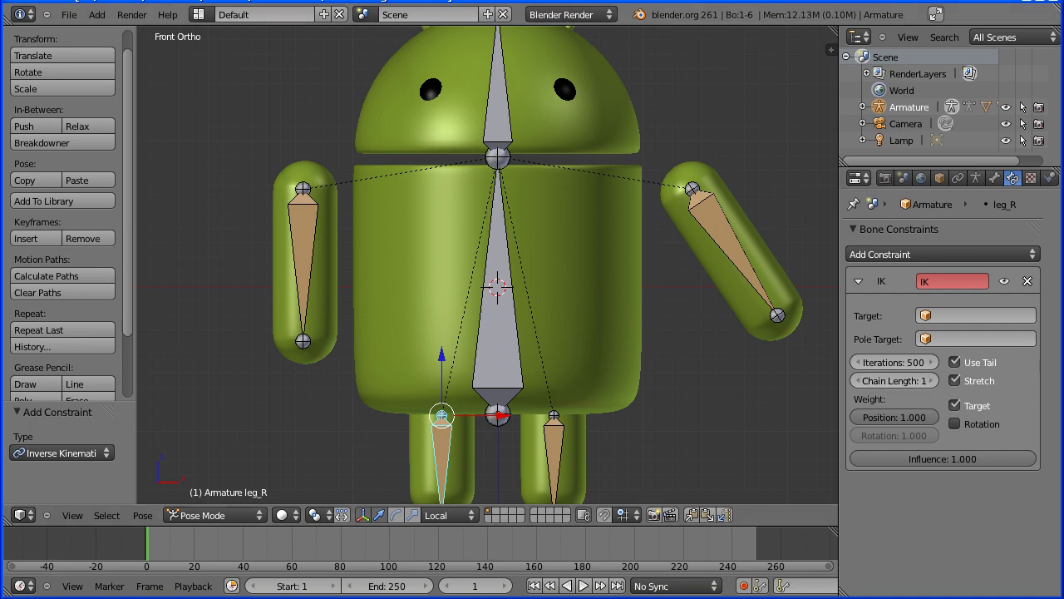
pyautogui.rightClick(554, 441)
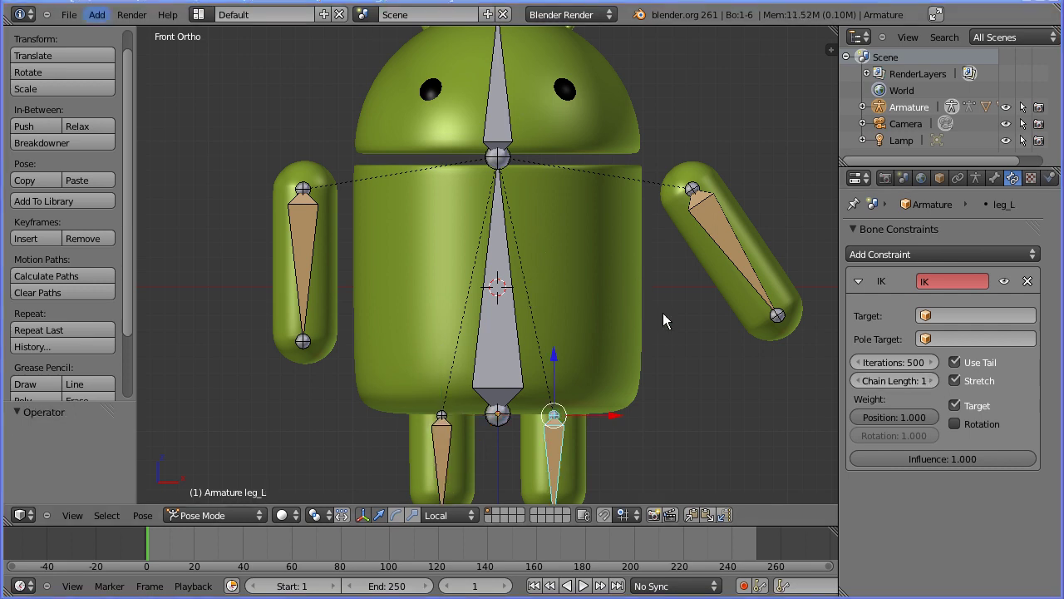
# Clear all pose transforms of the arm_L bone.
pyautogui.rightClick(724, 234)
pyautogui.click(142, 514)
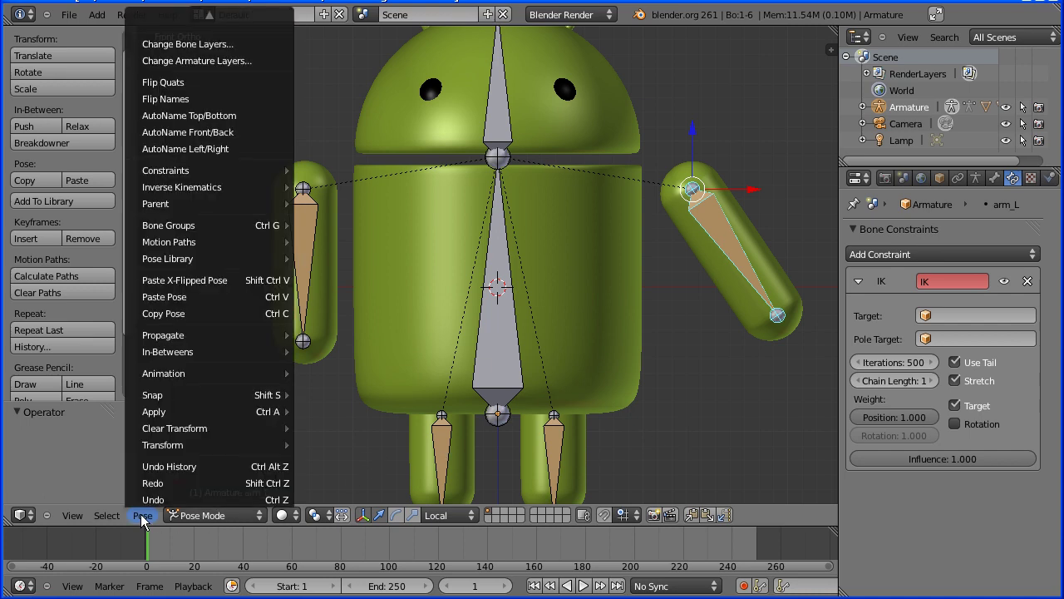
pyautogui.moveTo(169, 394)
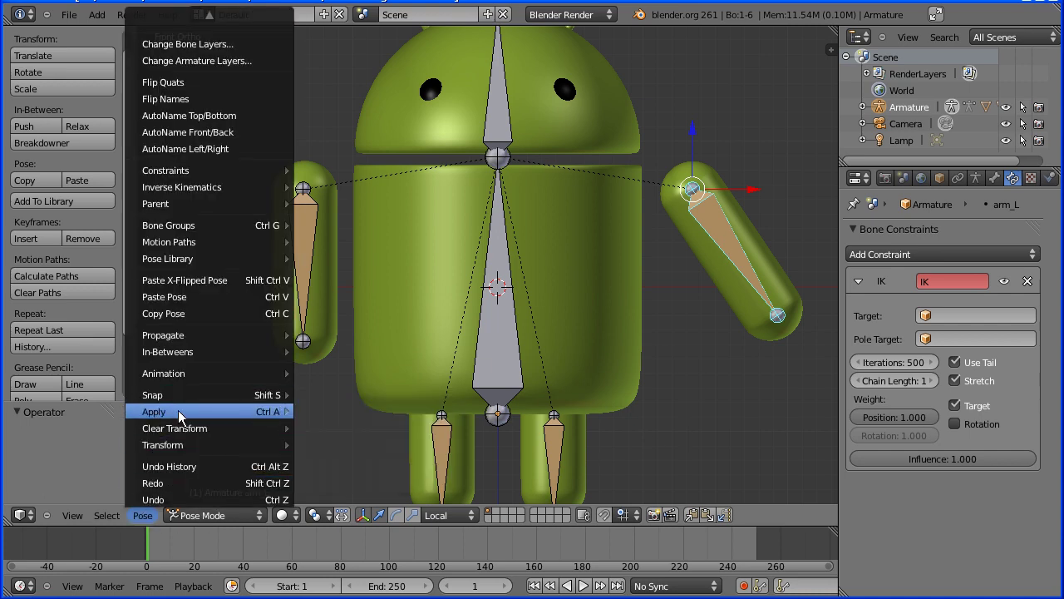
pyautogui.moveTo(215, 426)
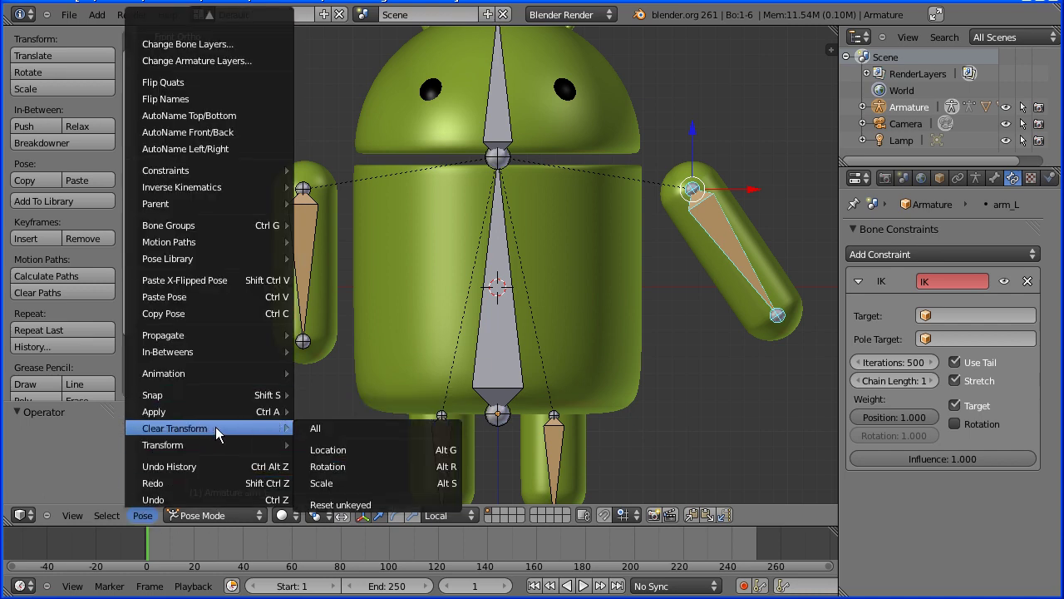
pyautogui.click(441, 431)
# Raise the arm_L bone above the shoulder by moving it about 0.138 along X and 1.466 along Z.
pyautogui.scroll(-1, 765, 379)
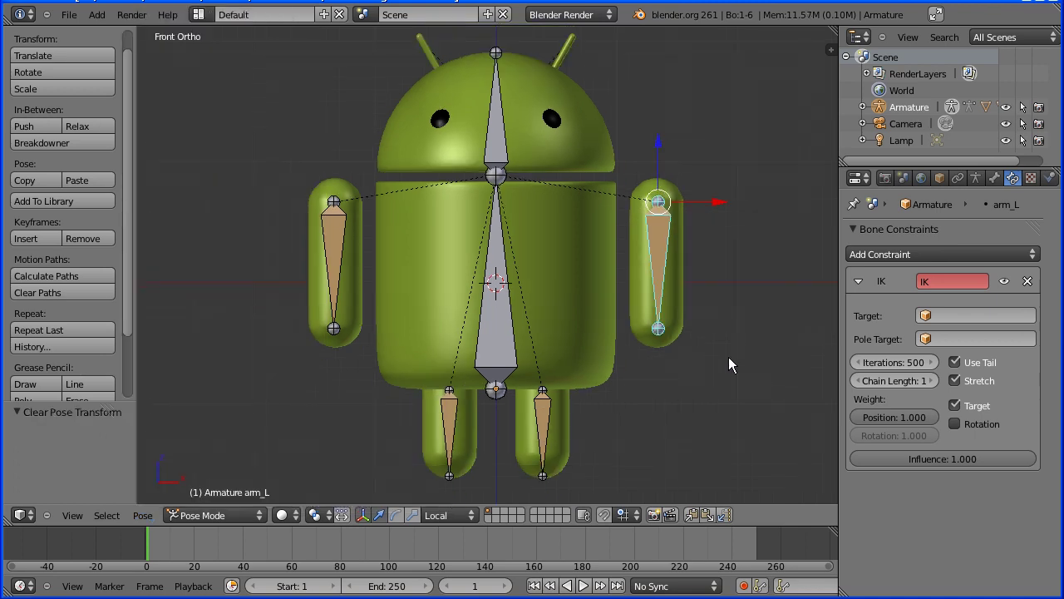
pyautogui.press('g')
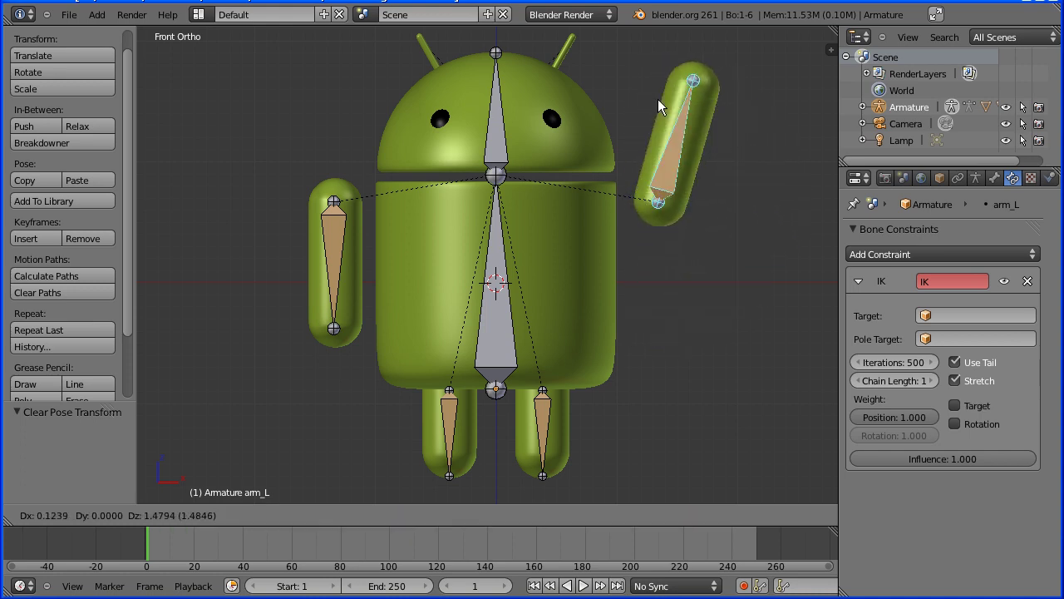
pyautogui.click(658, 101)
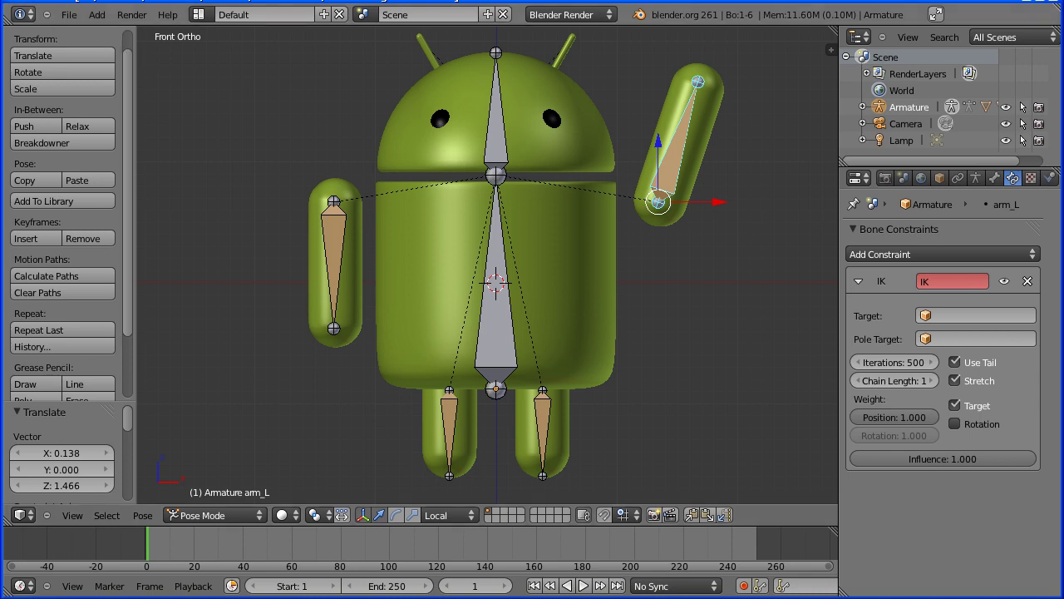